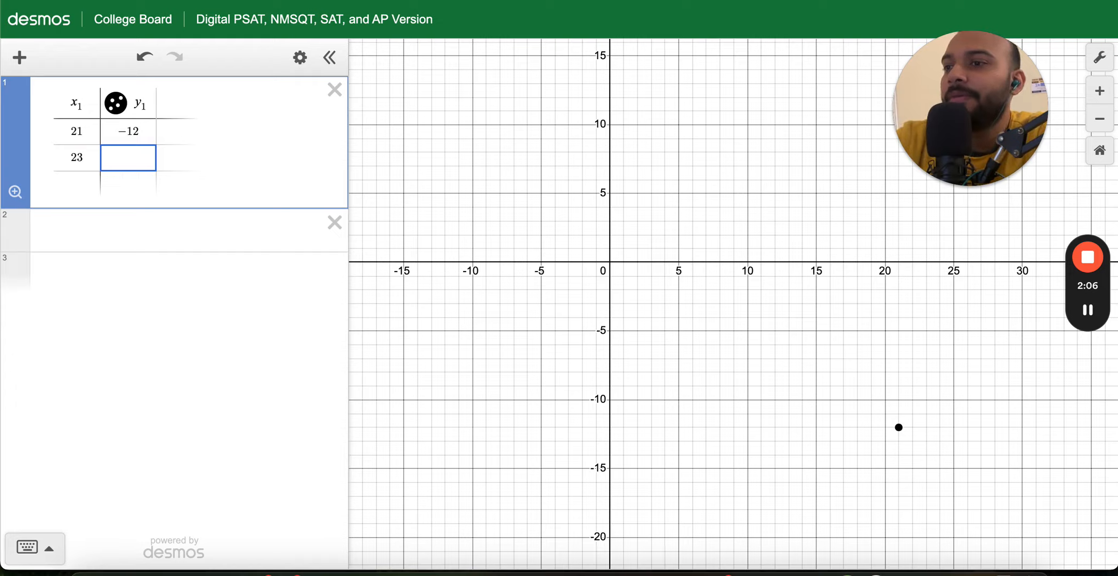
# Complete the table with y = 4 for x = 23 and add the point (25, −12).
pyautogui.write('4')
pyautogui.press('Return')
pyautogui.press('Left')
pyautogui.write('25')
pyautogui.press('Right')
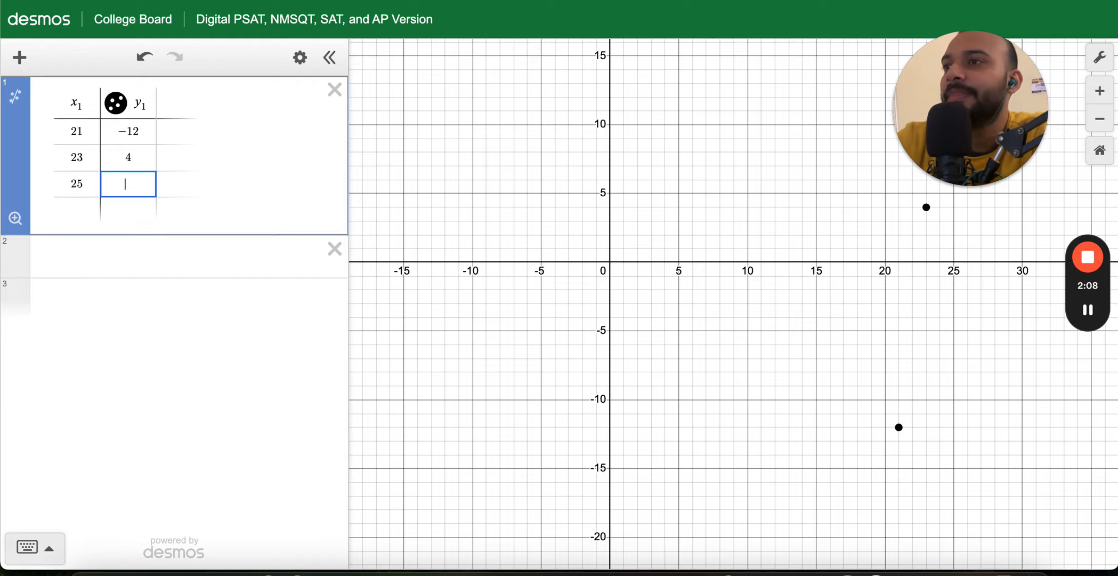
pyautogui.write('-12')
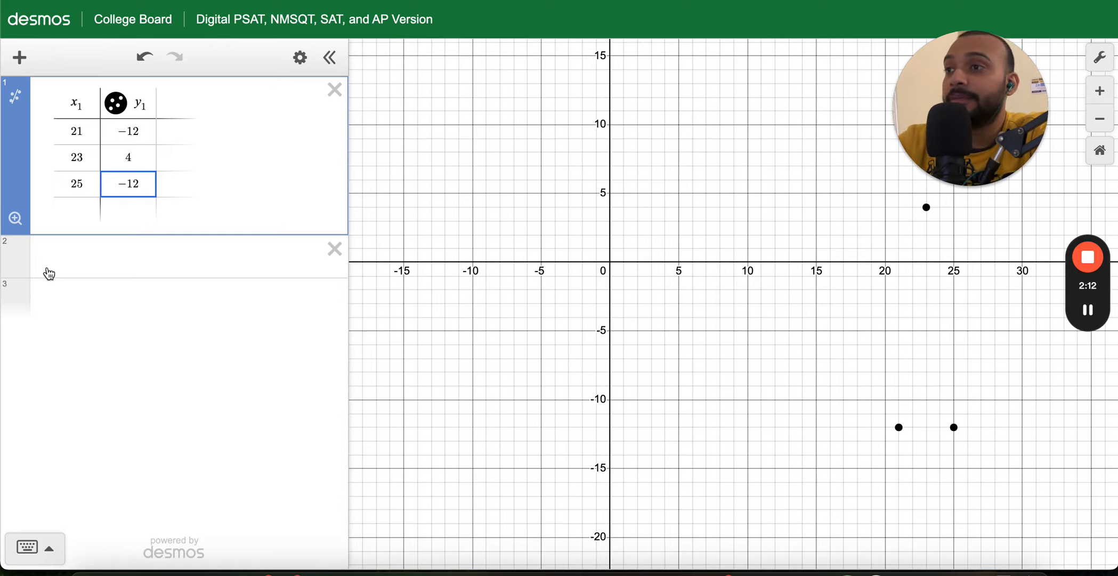
pyautogui.click(81, 274)
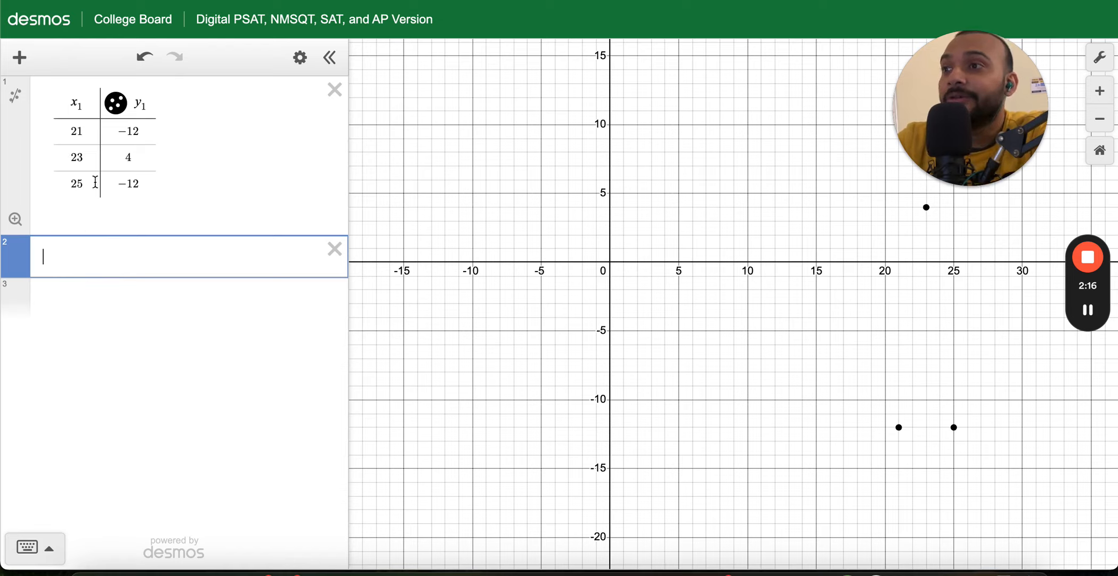
# Fit a quadratic regression to the three table points and export its equation to a new expression line.
pyautogui.click(15, 96)
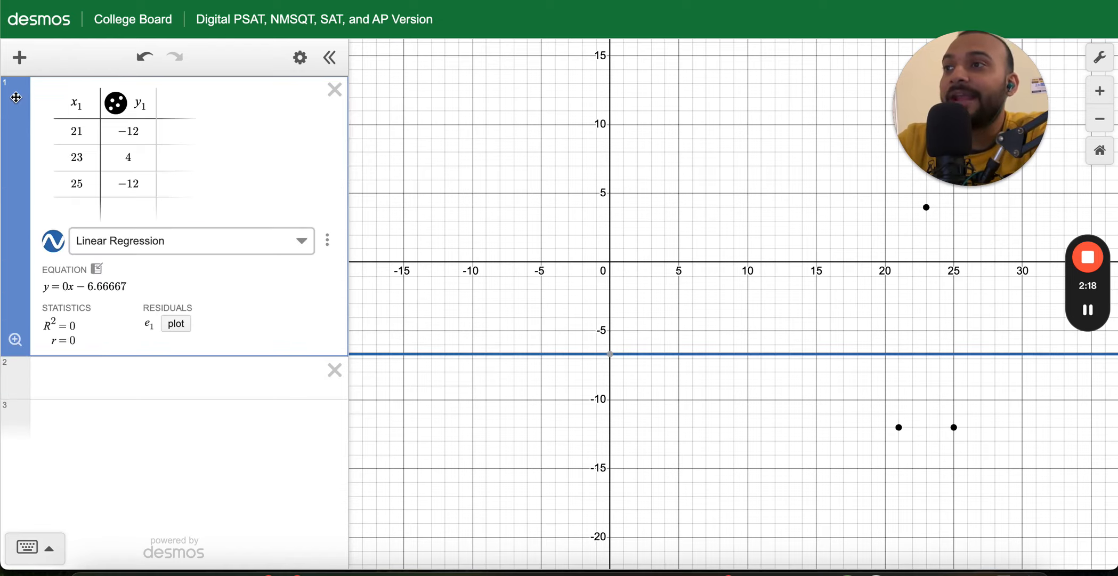
pyautogui.click(308, 245)
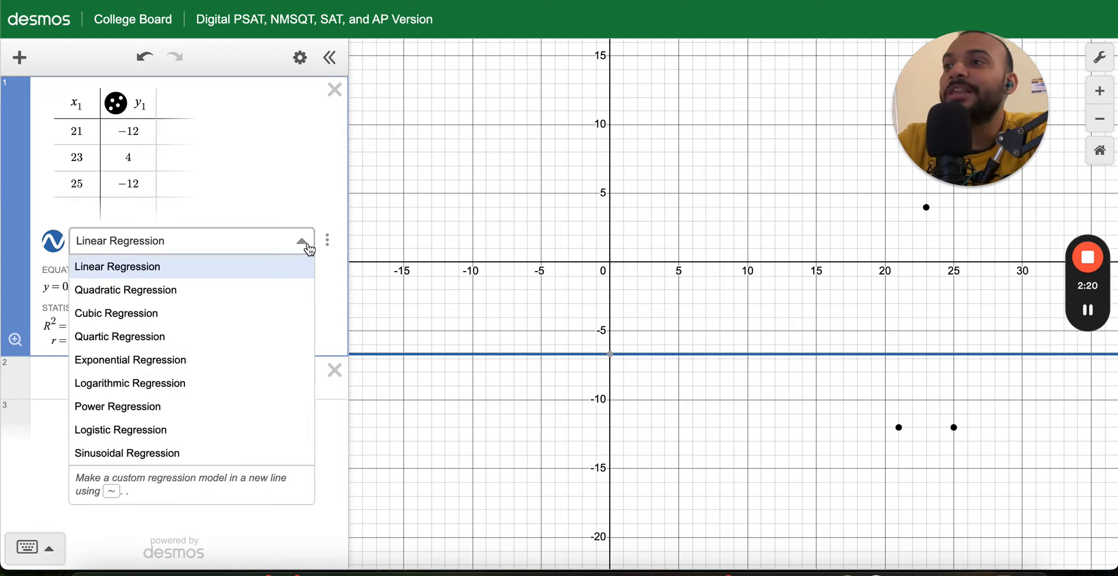
pyautogui.click(196, 299)
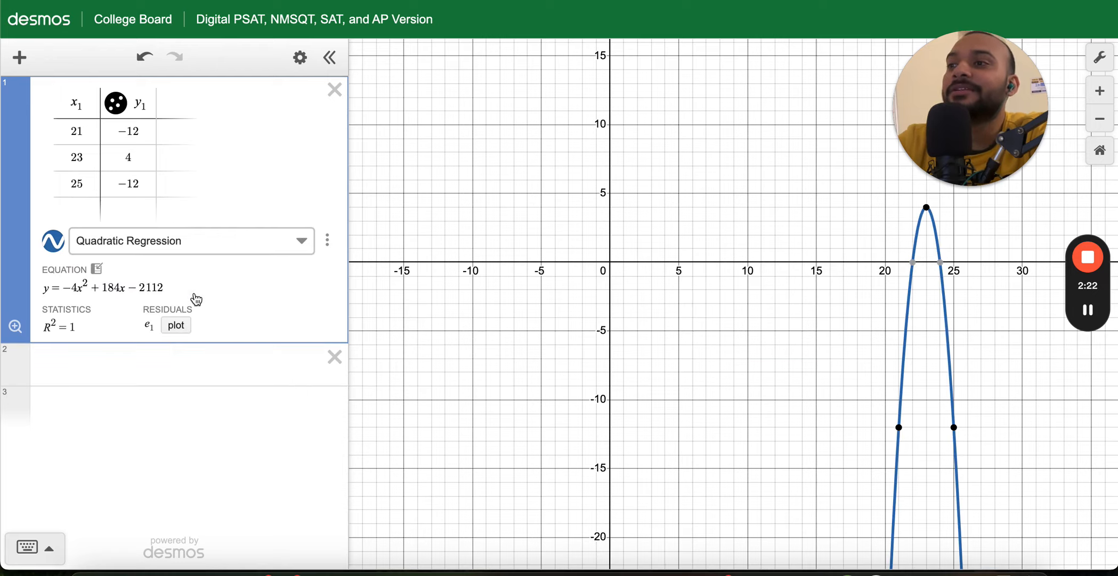
pyautogui.click(97, 270)
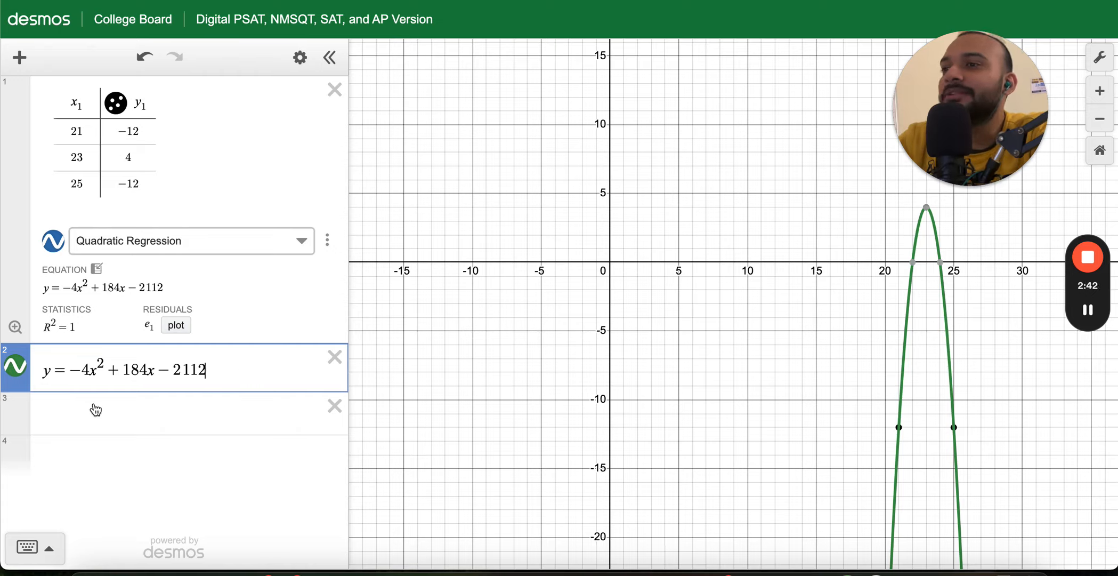
# Highlight the constant term of the exported equation and write −2112 as the answer below question 5 on the whiteboard.
pyautogui.moveTo(159, 366); pyautogui.dragTo(219, 368)
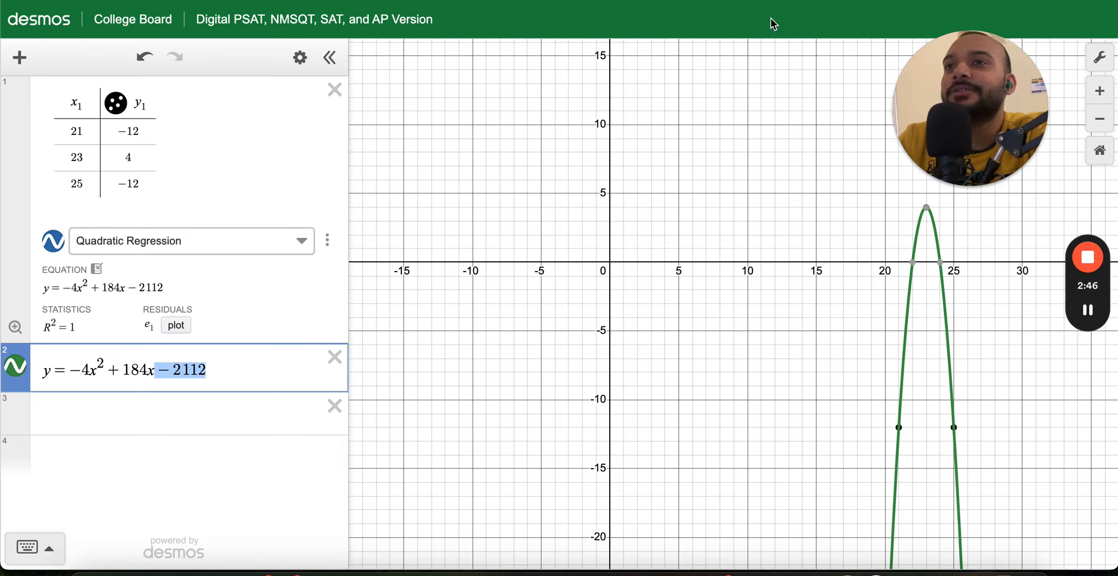
pyautogui.click(821, 1)
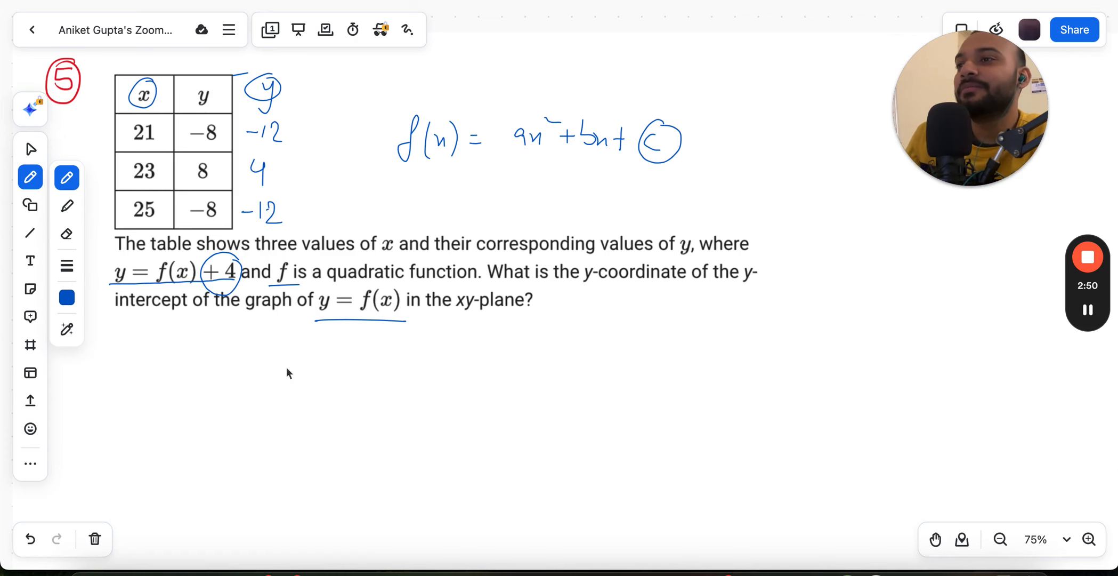
pyautogui.moveTo(297, 388); pyautogui.dragTo(327, 380)
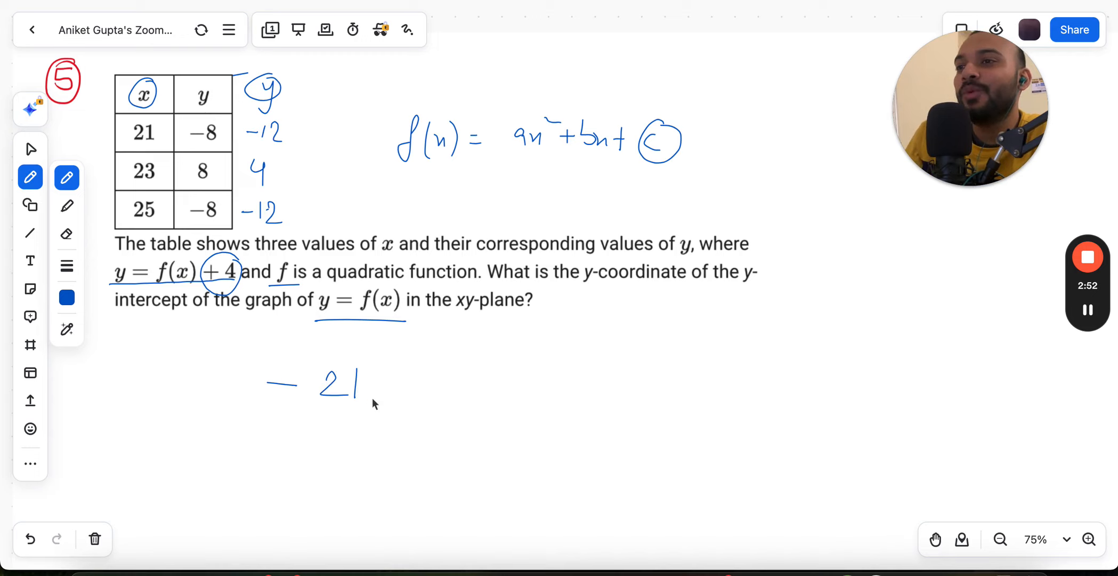
pyautogui.moveTo(415, 397); pyautogui.dragTo(410, 397)
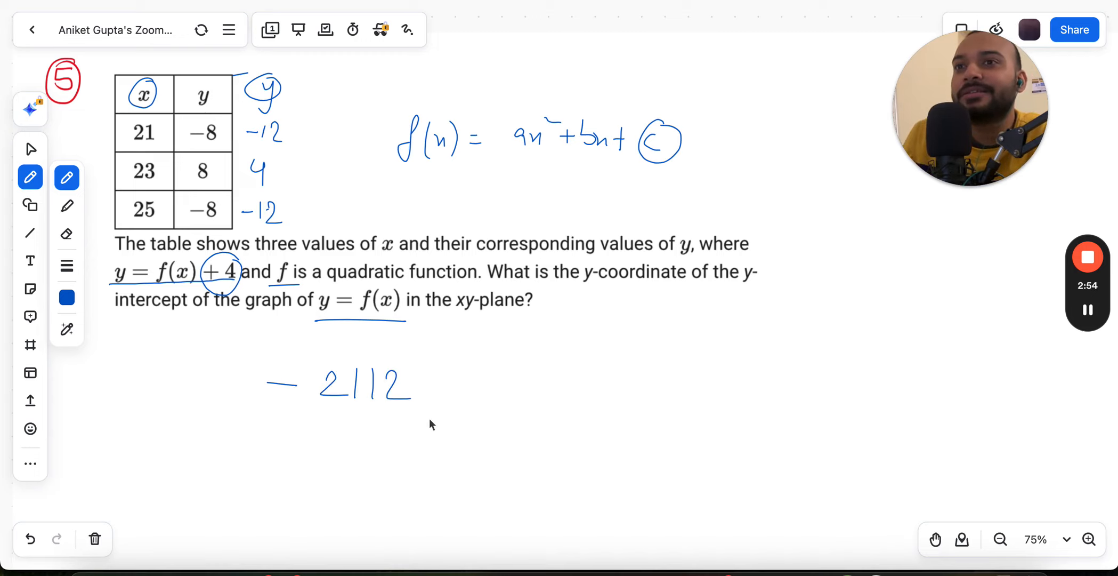
pyautogui.click(1088, 310)
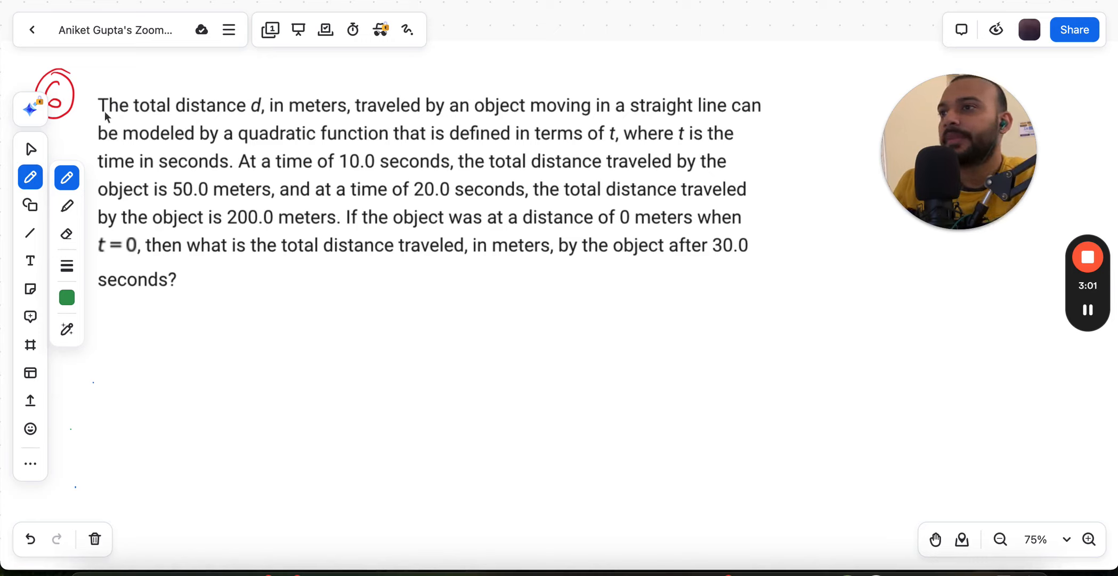
# Mark question 6 with a bracket, underline "quadratic function", "time in seconds", 10.0, 50.0, 20.0, 200.0, 0 and t = 0, and circle 30.0.
pyautogui.moveTo(81, 80); pyautogui.dragTo(91, 118)
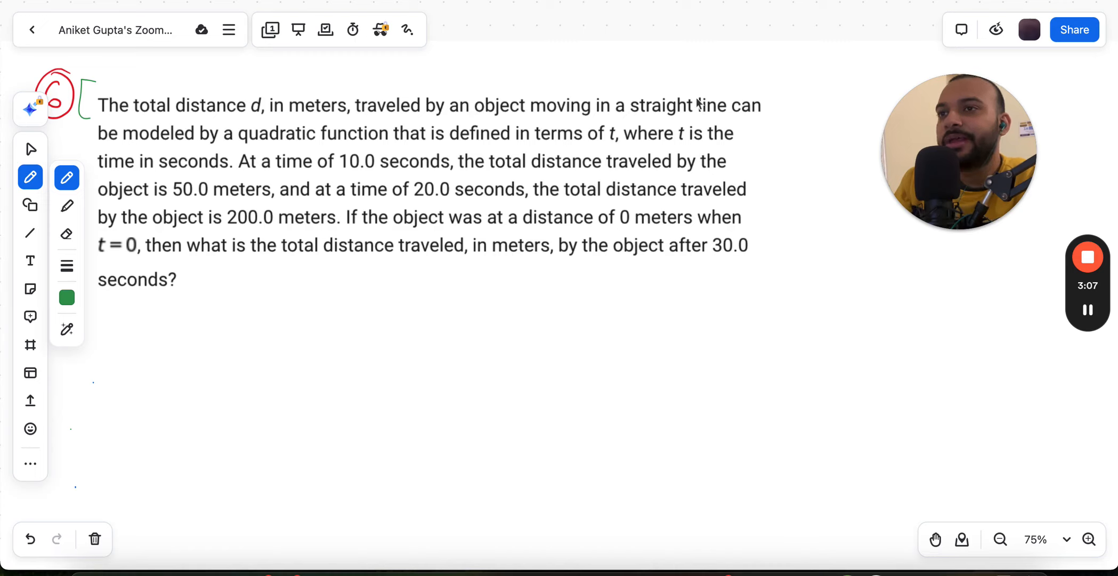
pyautogui.moveTo(237, 144); pyautogui.dragTo(368, 141)
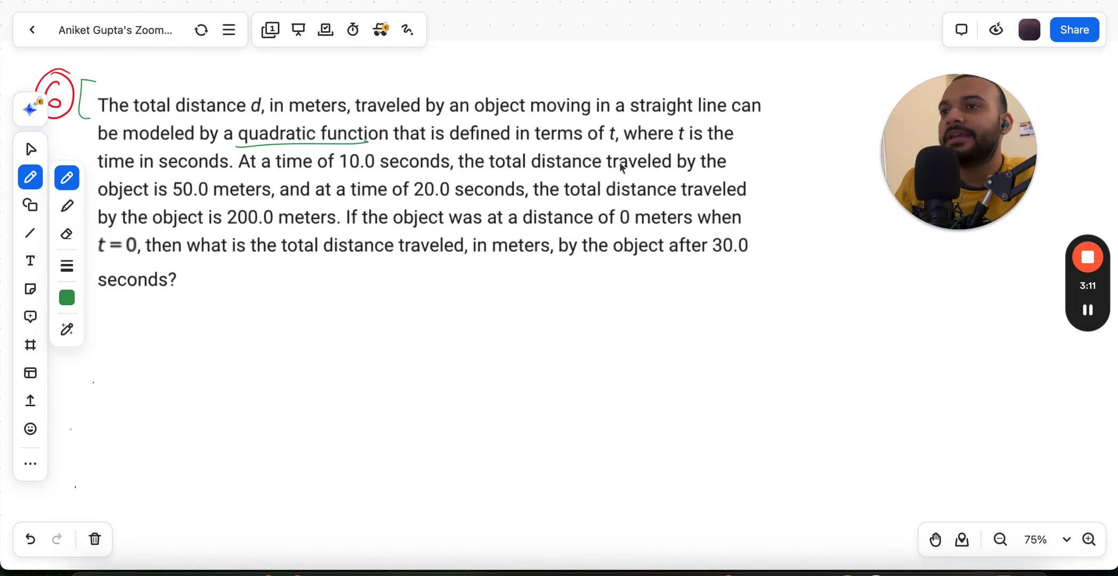
pyautogui.moveTo(99, 173); pyautogui.dragTo(212, 173)
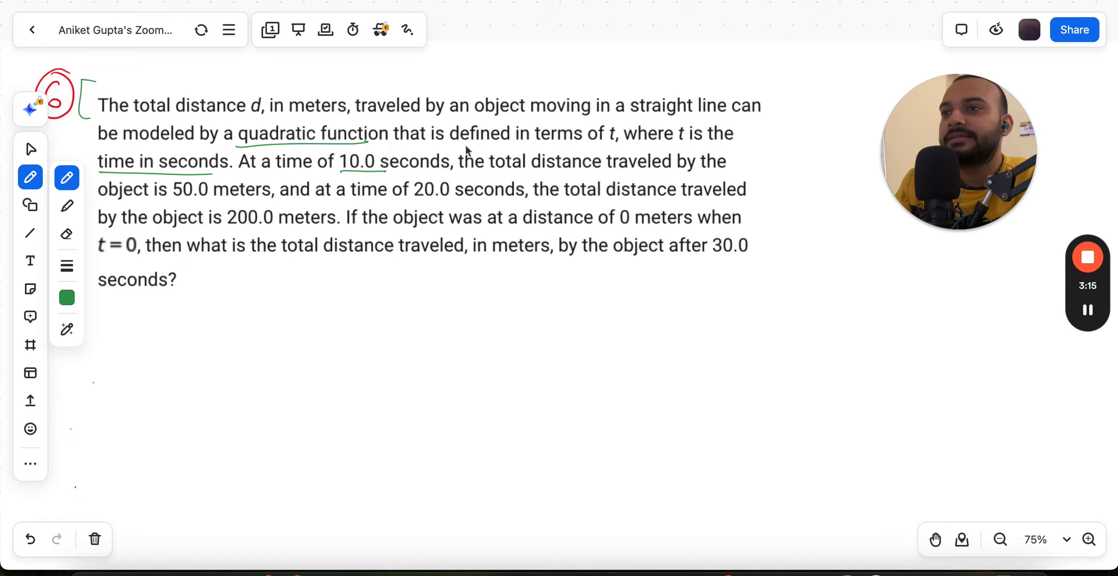
pyautogui.moveTo(166, 197); pyautogui.dragTo(225, 198)
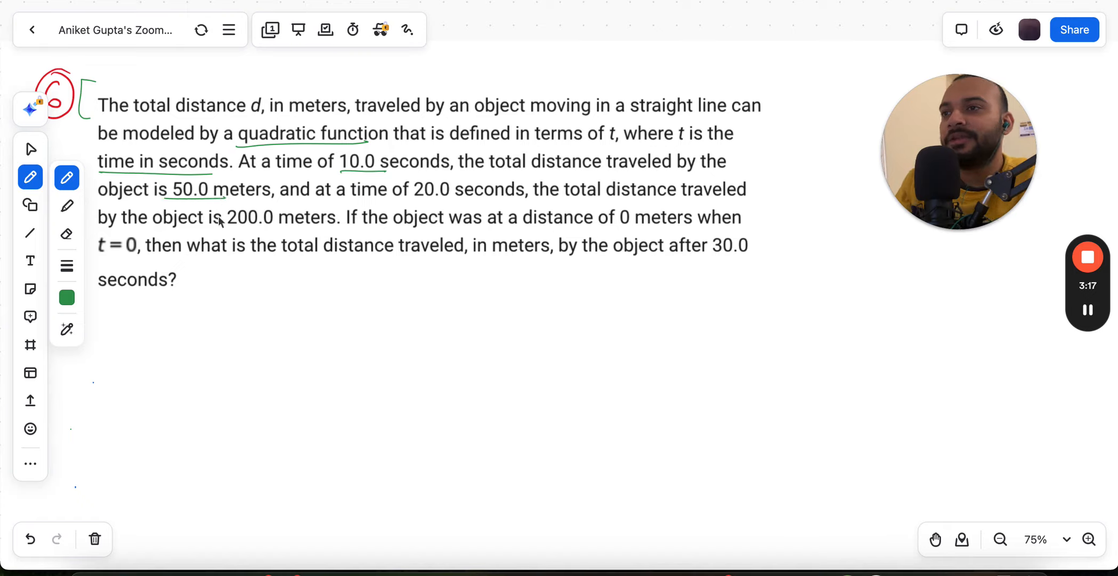
pyautogui.moveTo(413, 198); pyautogui.dragTo(463, 198)
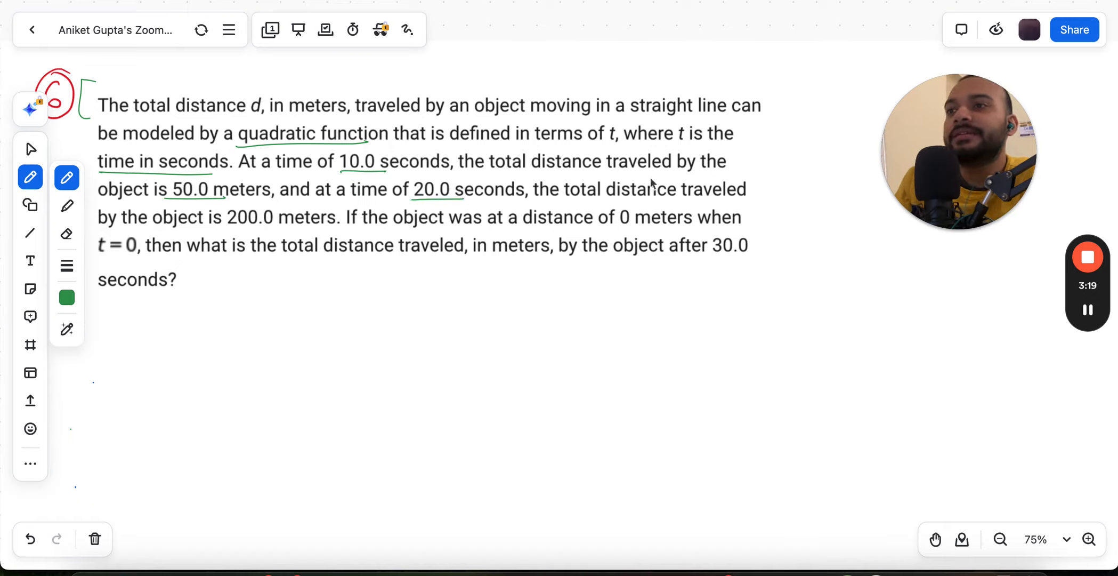
pyautogui.moveTo(219, 229); pyautogui.dragTo(304, 231)
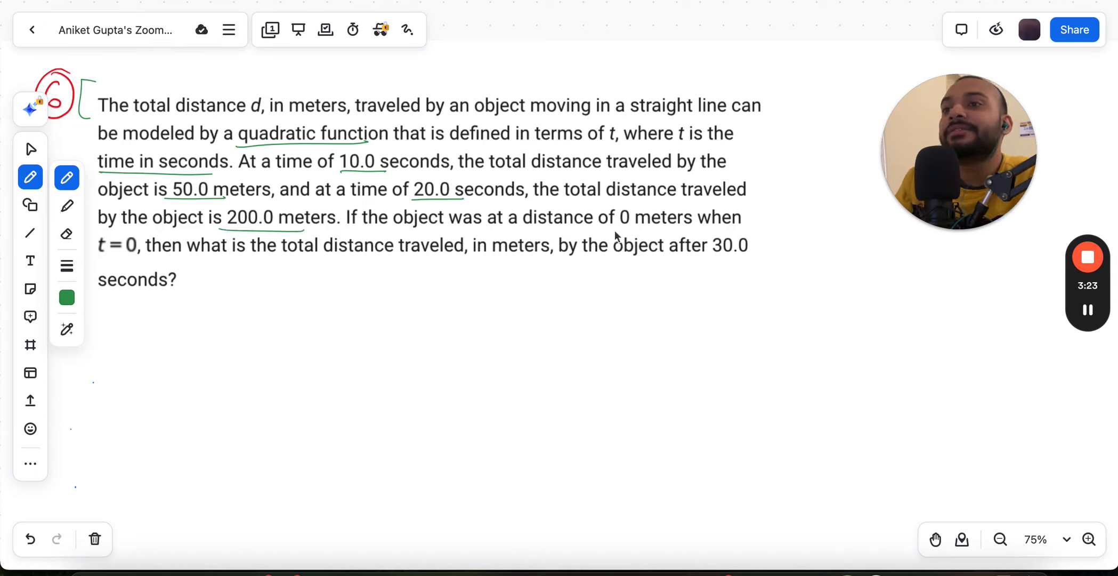
pyautogui.moveTo(612, 231); pyautogui.dragTo(649, 232)
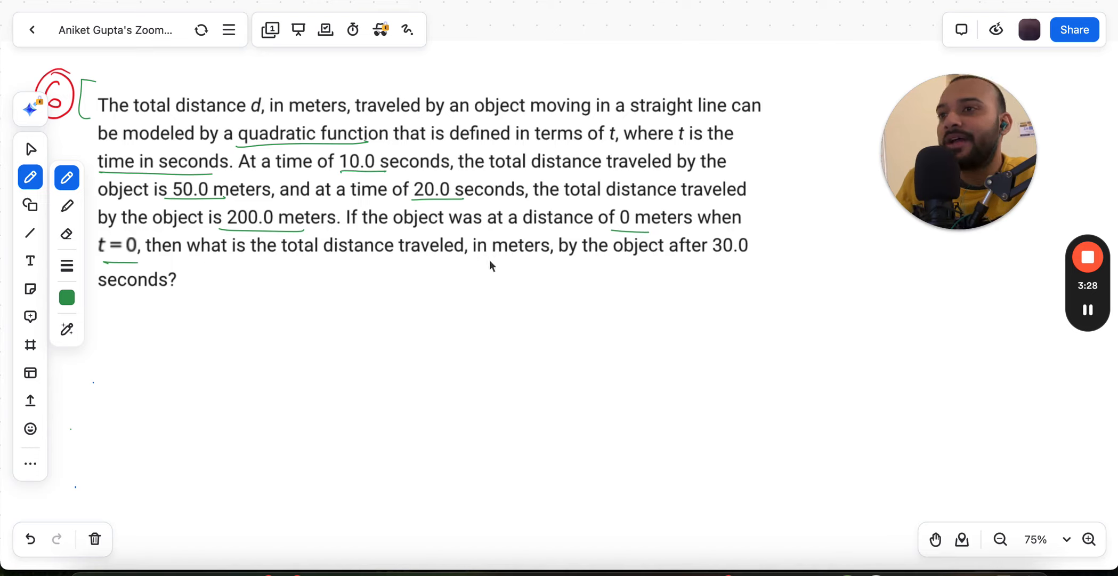
pyautogui.moveTo(712, 255)
pyautogui.mouseDown()
pyautogui.moveTo(764, 253)
pyautogui.moveTo(716, 267)
pyautogui.moveTo(753, 250)
pyautogui.mouseUp()
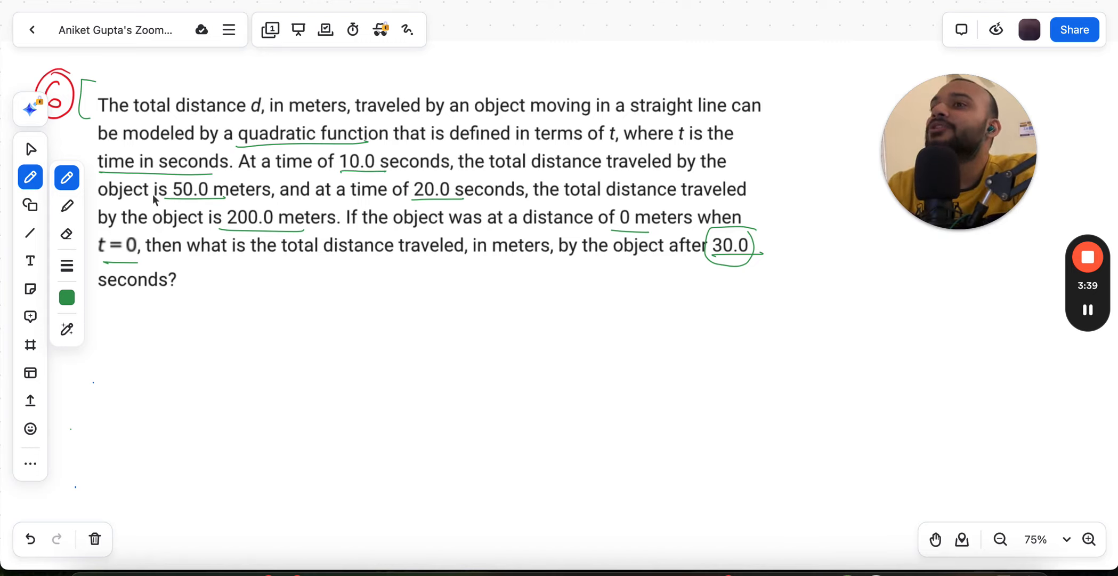
# Handwrite the two data points 10, 50 and 20, 200 below the question text.
pyautogui.moveTo(340, 315); pyautogui.dragTo(338, 332)
pyautogui.moveTo(355, 314); pyautogui.dragTo(441, 307)
pyautogui.moveTo(447, 317); pyautogui.dragTo(446, 318)
pyautogui.moveTo(332, 383); pyautogui.dragTo(338, 383)
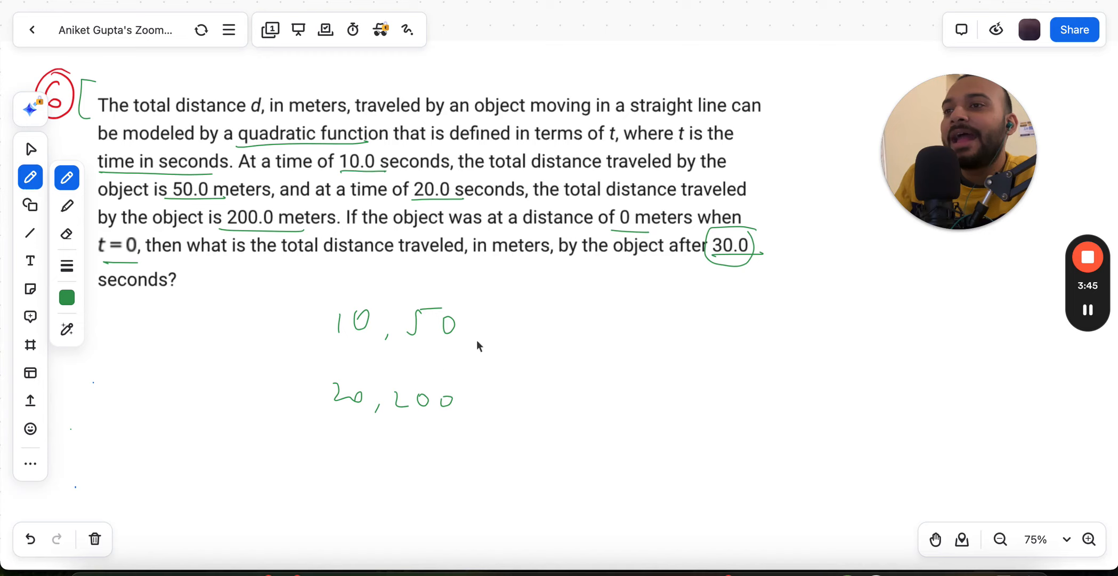
pyautogui.click(704, 309)
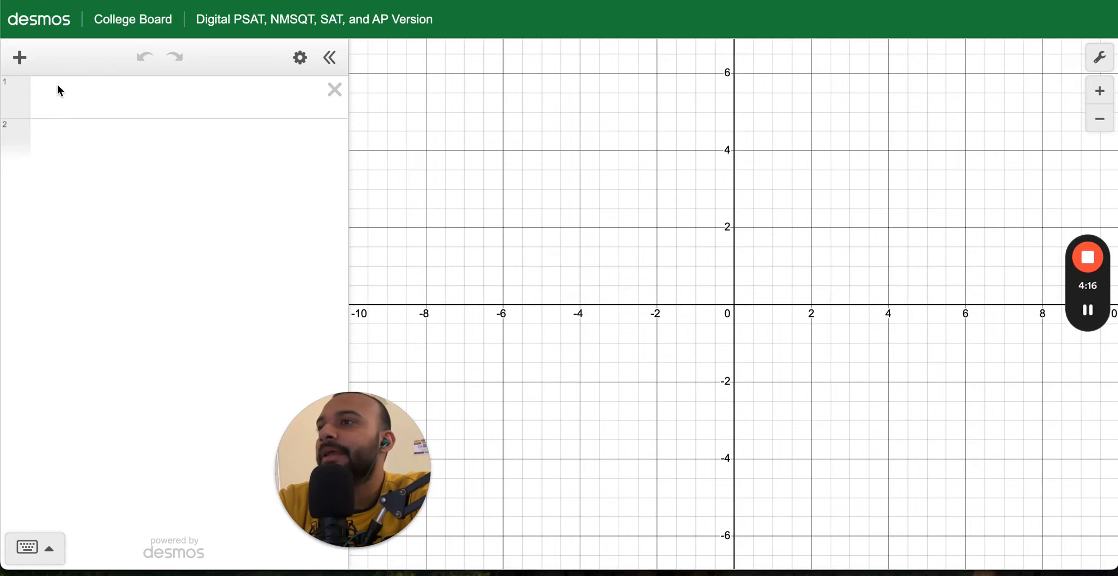
# Insert a table in the empty calculator with the points (10, 50) and (20, 200).
pyautogui.click(18, 58)
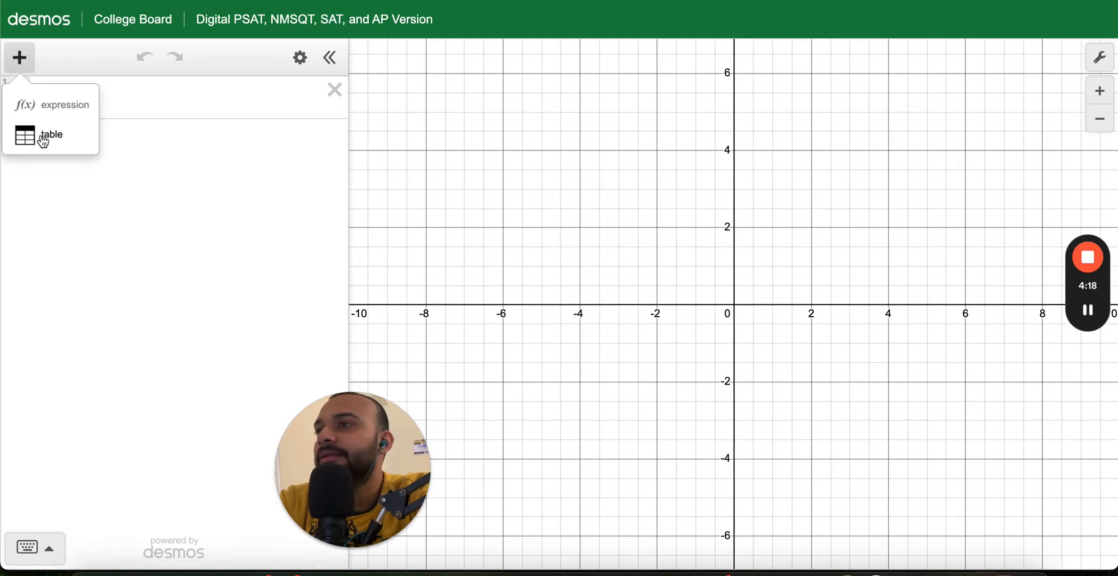
pyautogui.click(42, 137)
pyautogui.write('10')
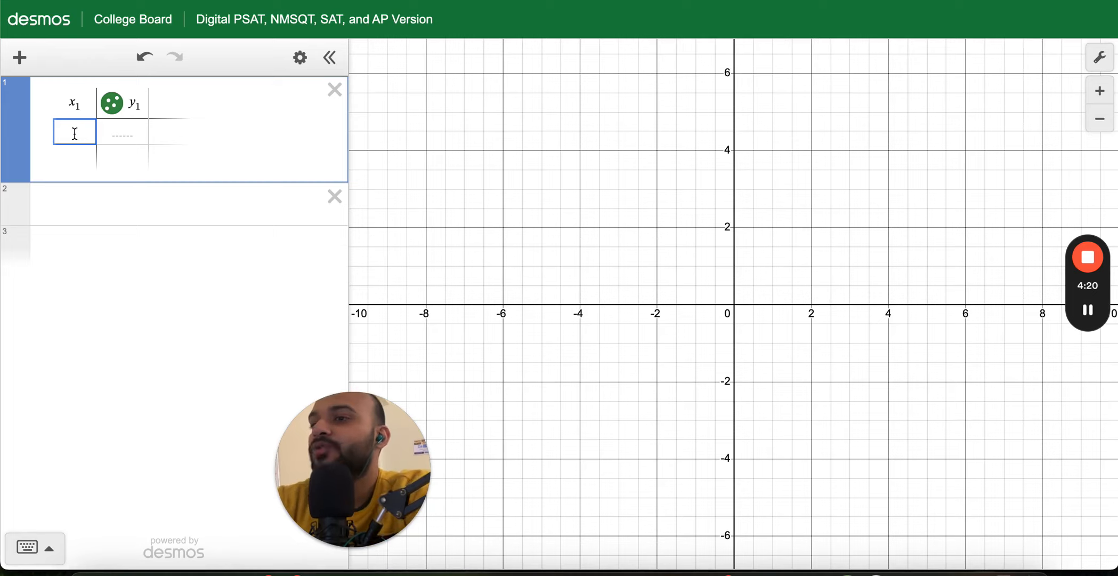
pyautogui.press('Tab')
pyautogui.write('50')
pyautogui.press('Tab')
pyautogui.write('20')
pyautogui.press('Tab')
pyautogui.write('200')
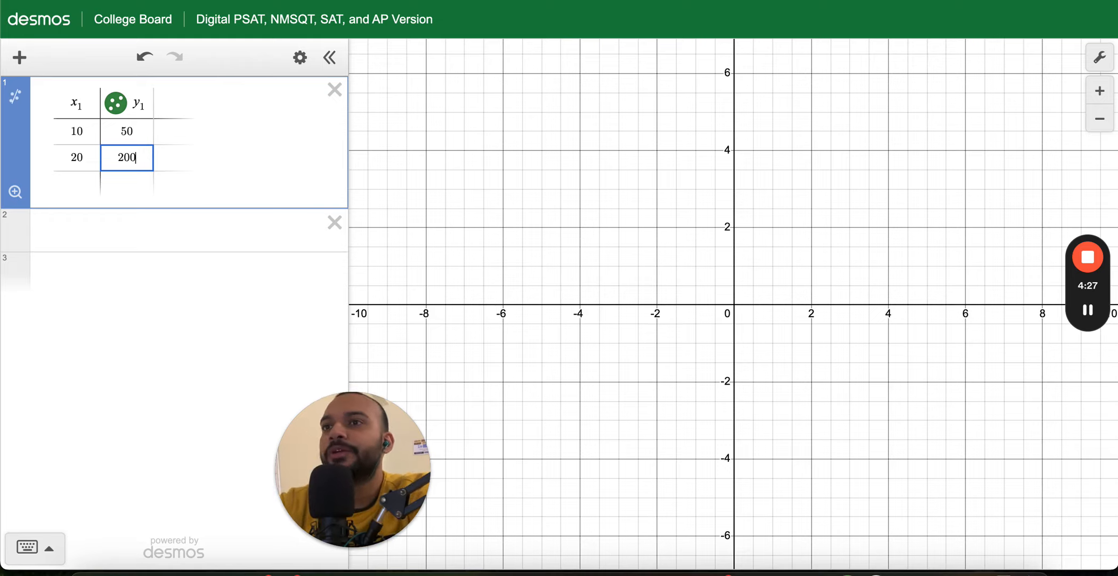
# Recheck question 6 and its handwritten data points on the whiteboard and return to Desmos.
pyautogui.click(277, 575)
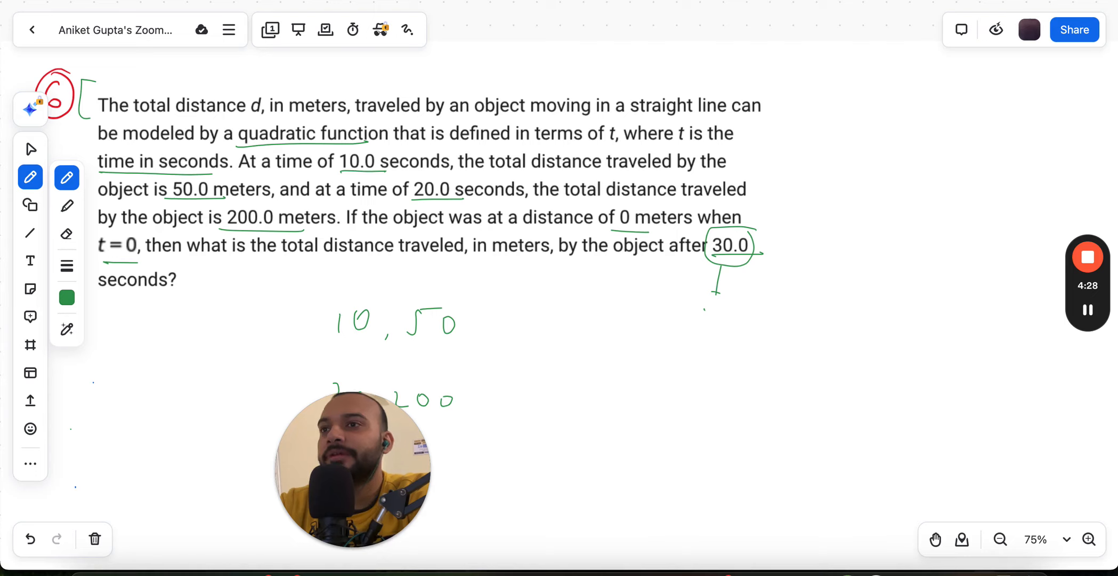
pyautogui.moveTo(380, 469)
pyautogui.mouseDown()
pyautogui.moveTo(515, 469)
pyautogui.moveTo(326, 474)
pyautogui.moveTo(393, 475)
pyautogui.moveTo(384, 465)
pyautogui.mouseUp()
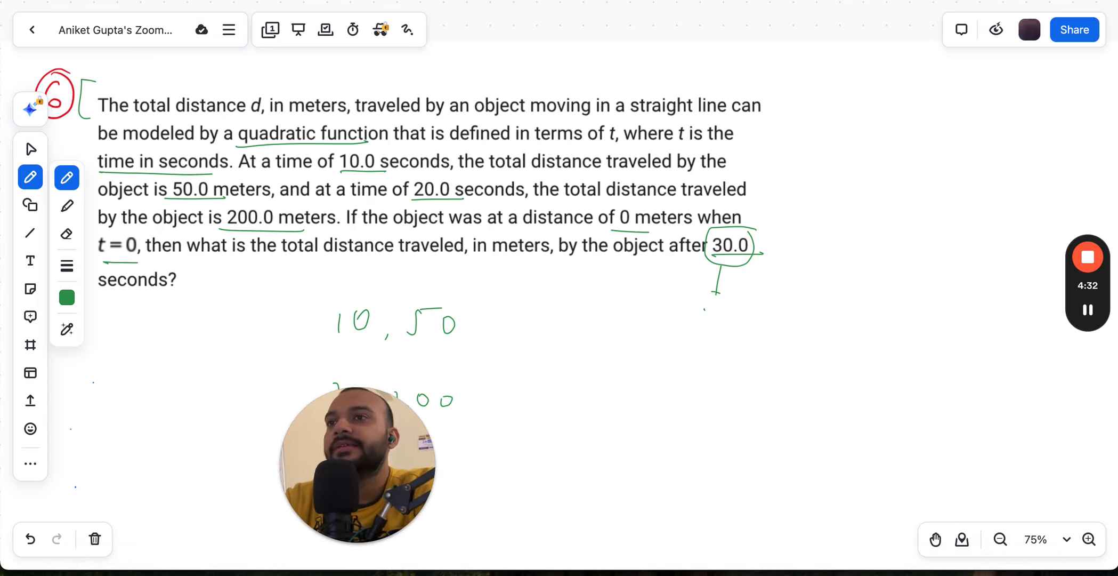
pyautogui.click(151, 2)
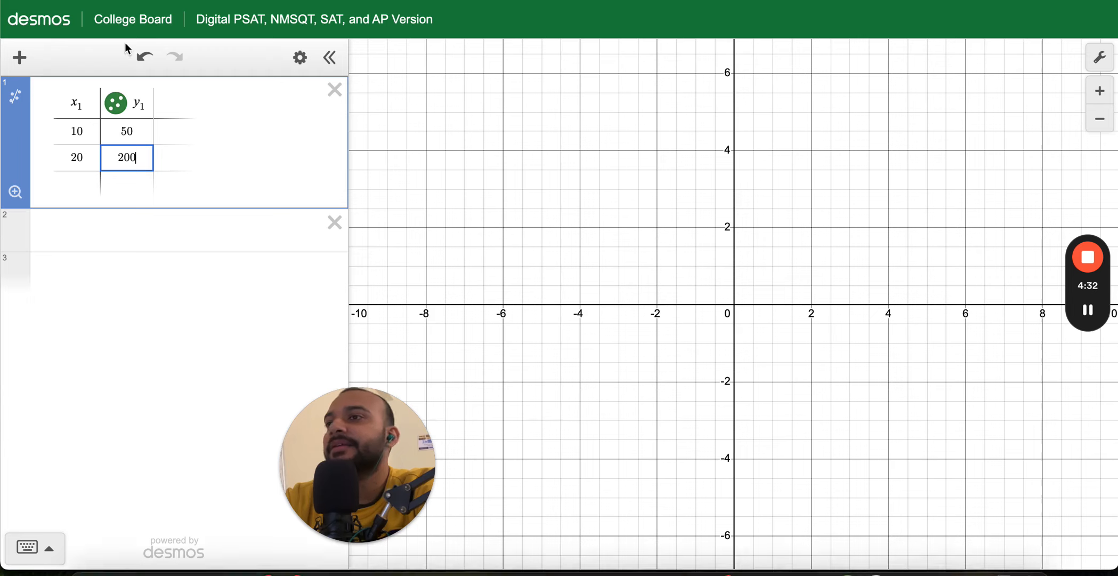
# Fit a quadratic regression to the two table points and export its equation to a new expression line.
pyautogui.click(15, 96)
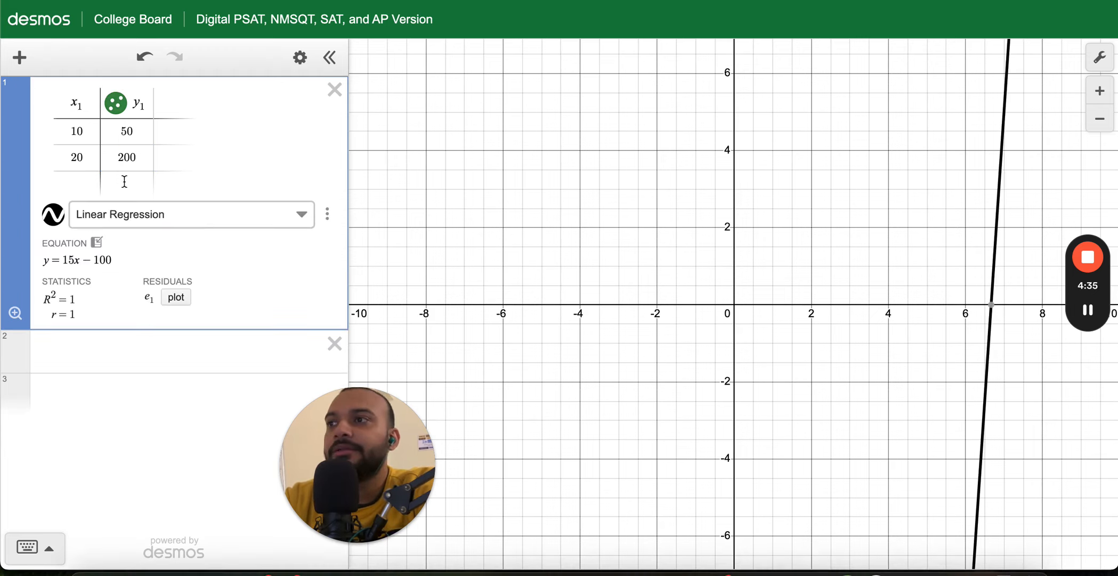
pyautogui.click(197, 214)
pyautogui.click(186, 262)
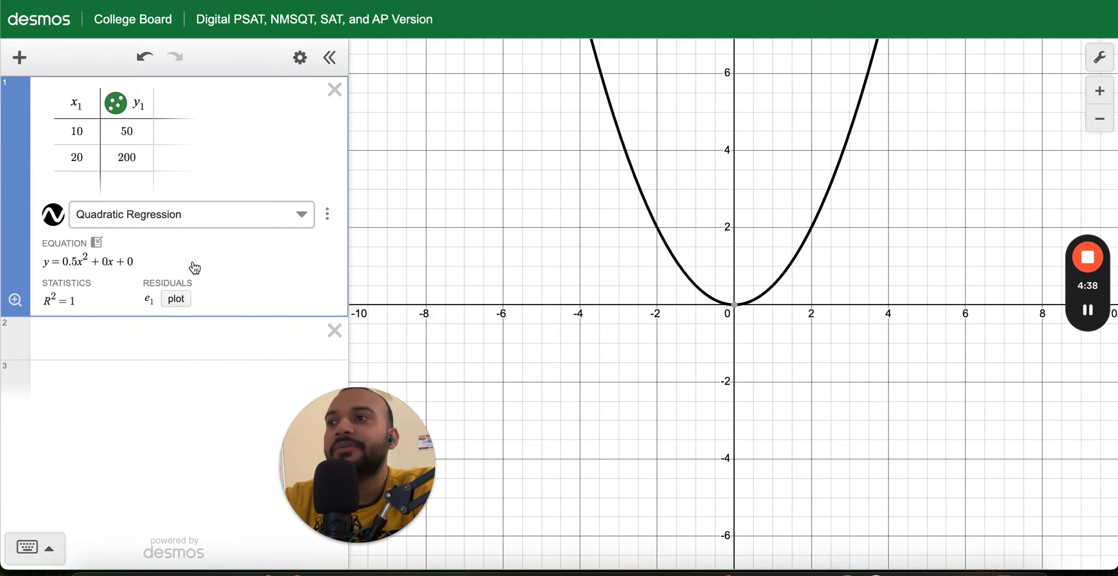
pyautogui.click(97, 242)
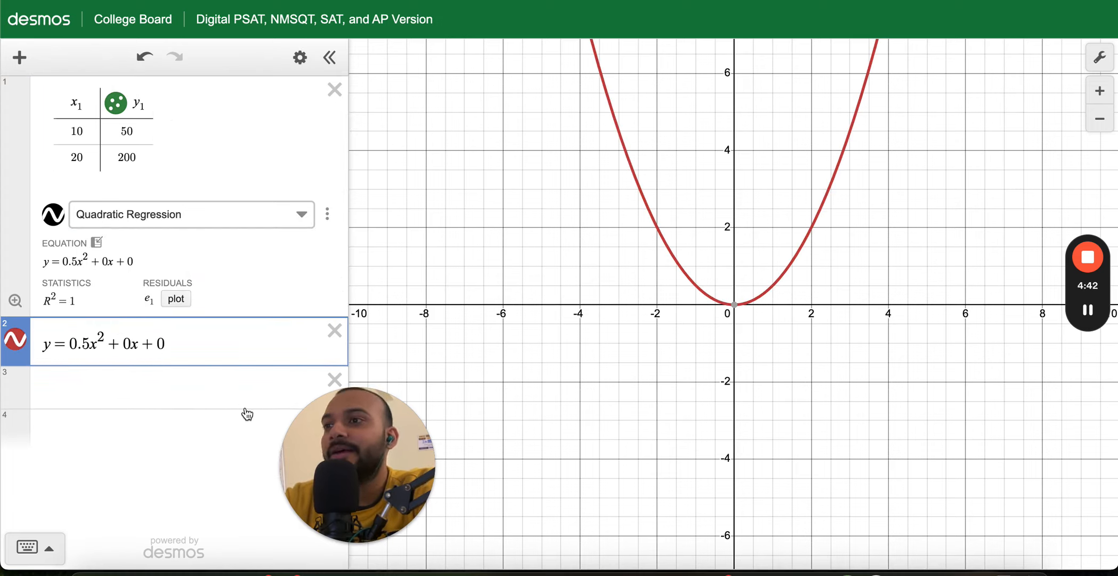
# Add the expression x = 30 below the exported quadratic equation.
pyautogui.moveTo(335, 418); pyautogui.dragTo(318, 79)
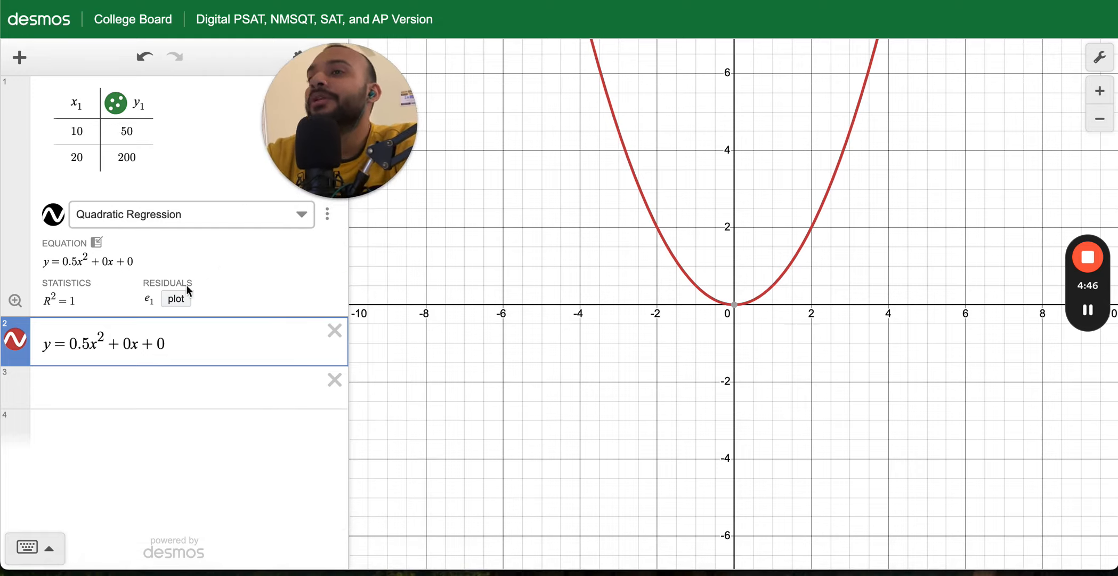
pyautogui.click(141, 391)
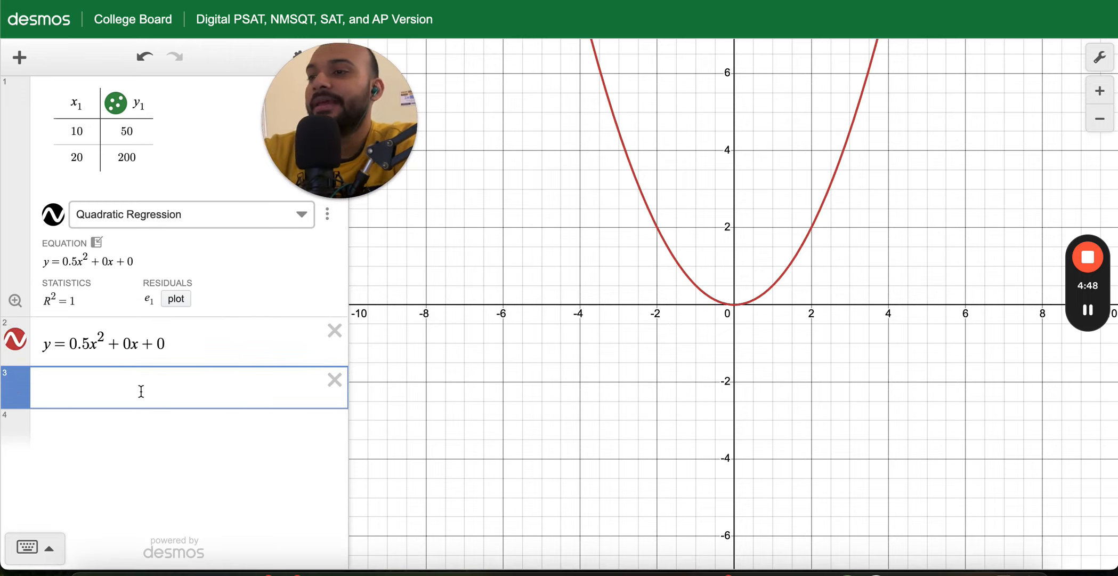
pyautogui.write('x=30')
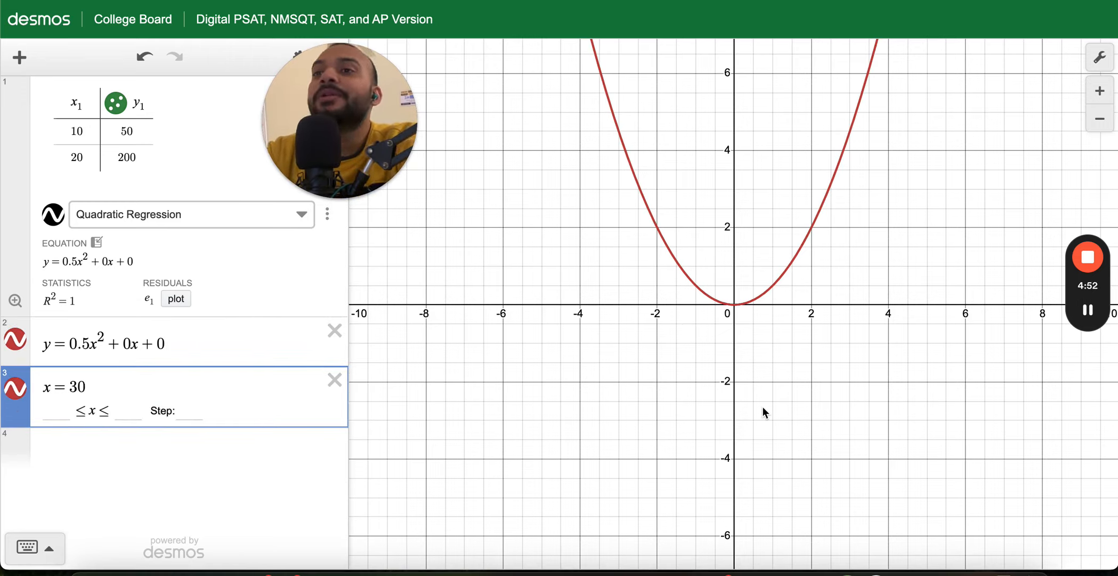
# Set the graph's x-axis step to 10 and its range from -20 to 100.
pyautogui.click(1100, 57)
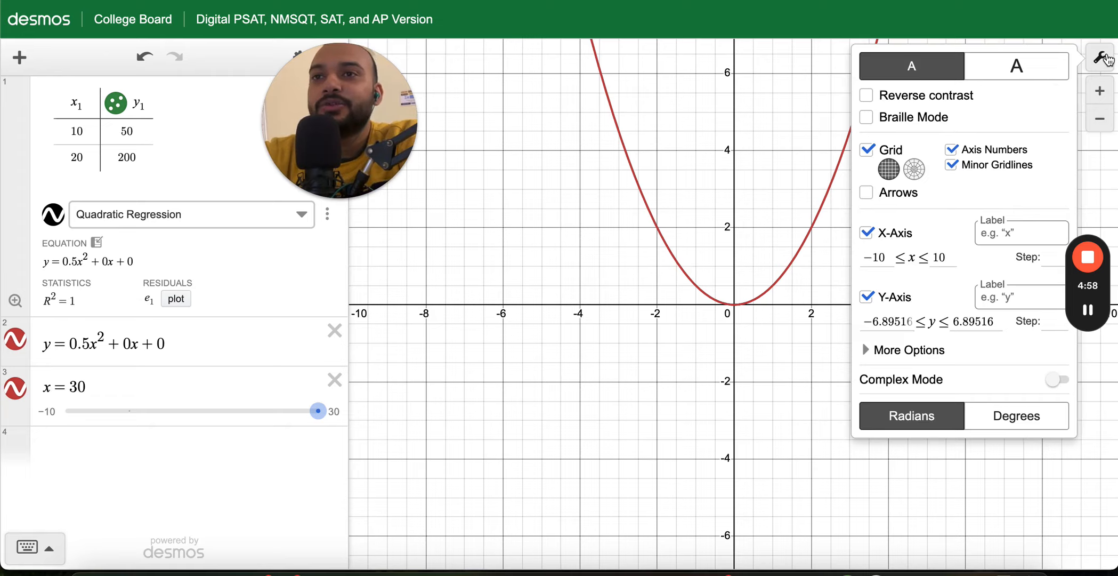
pyautogui.click(1050, 258)
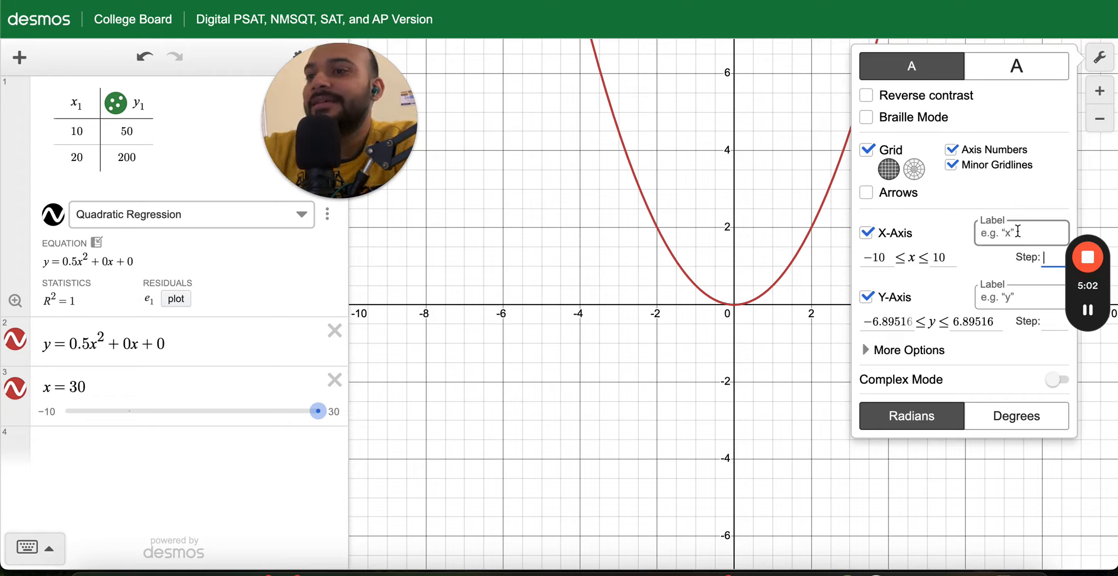
pyautogui.write('10')
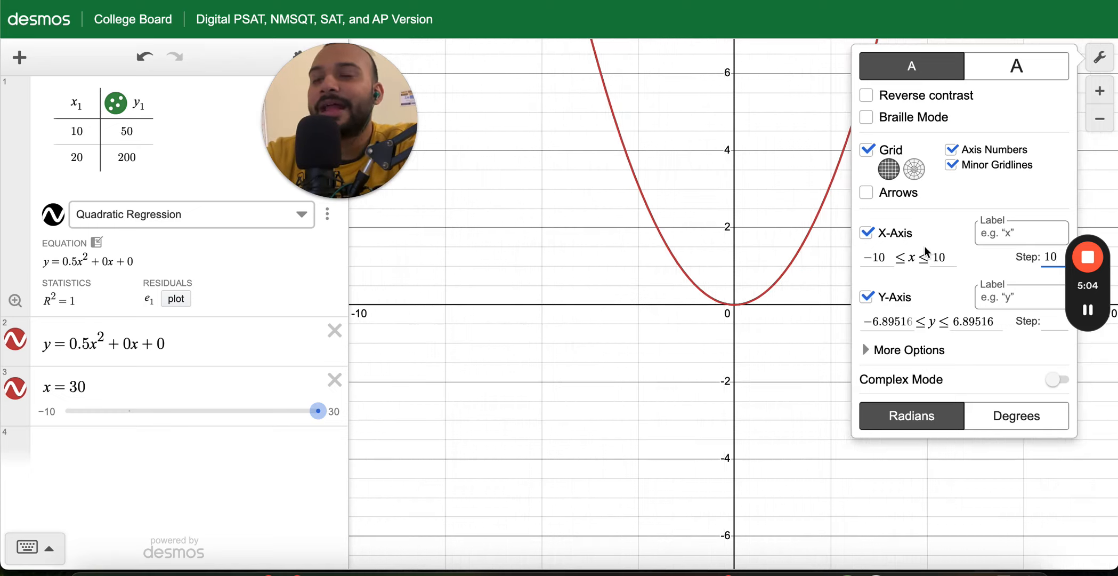
pyautogui.click(944, 259)
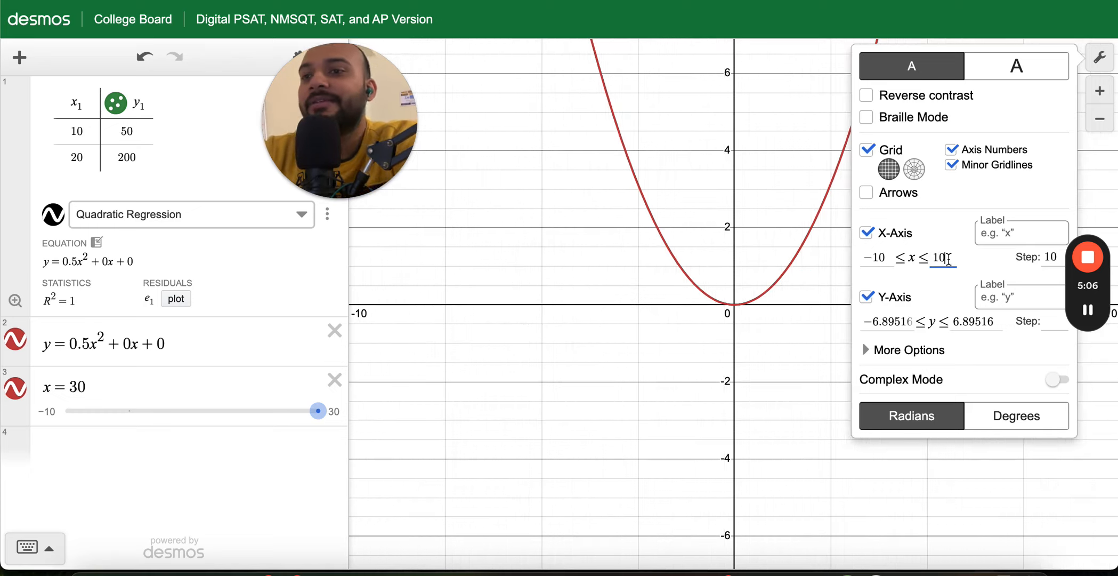
pyautogui.write('0')
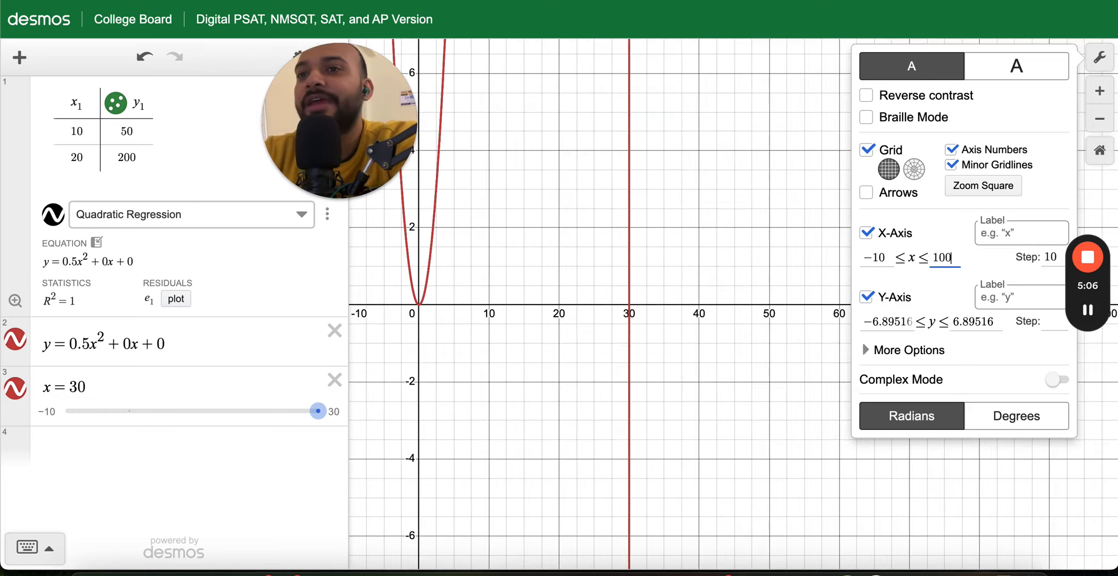
pyautogui.click(878, 257)
pyautogui.press('BackSpace')
pyautogui.write('2')
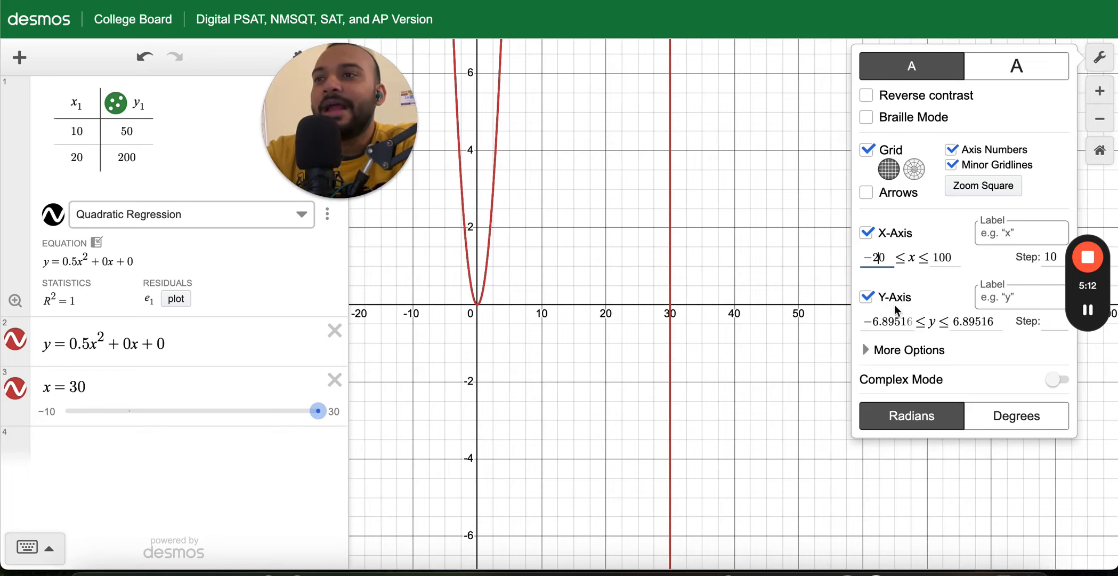
# Set the y-axis step to 50 and its upper limit to 600.
pyautogui.click(1050, 321)
pyautogui.write('50')
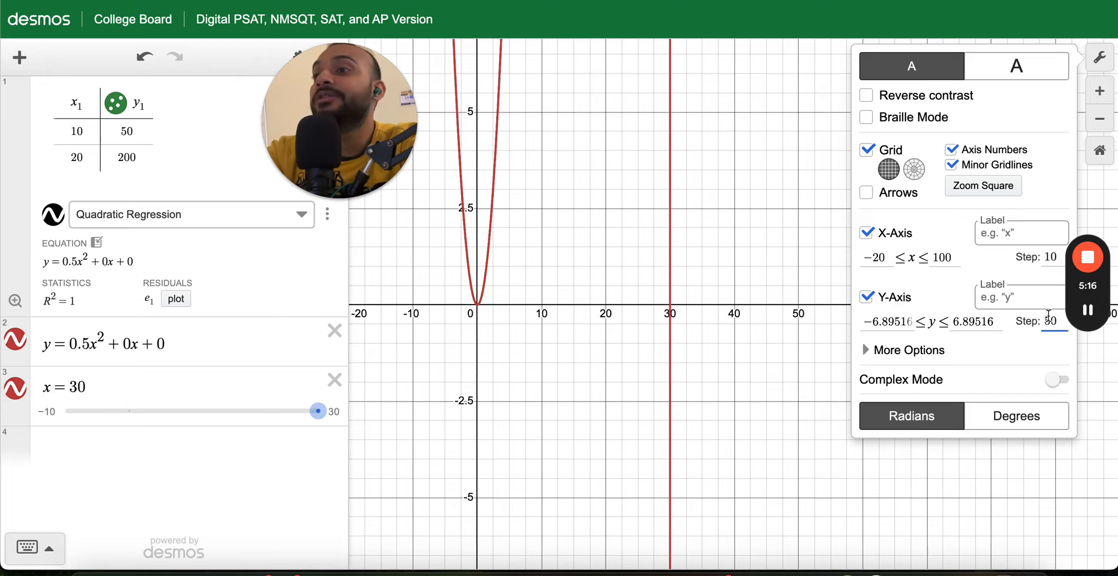
pyautogui.click(968, 322)
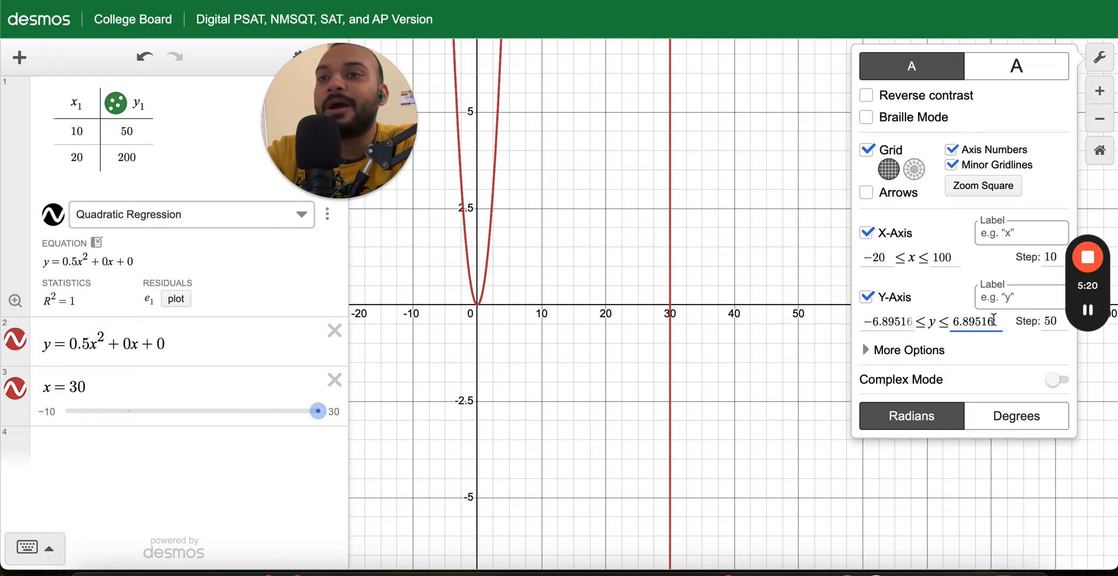
pyautogui.press('BackSpace')
pyautogui.press('BackSpace')
pyautogui.press('BackSpace')
pyautogui.press('BackSpace')
pyautogui.press('BackSpace')
pyautogui.press('BackSpace')
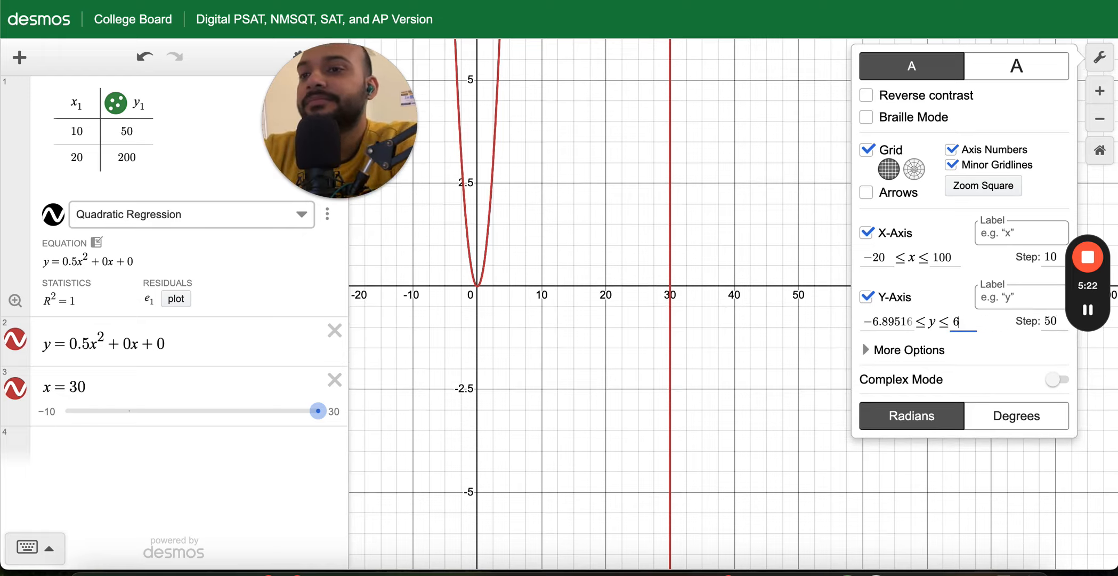
pyautogui.write('00')
# Set the y-axis lower limit to -20 and close the graph settings.
pyautogui.click(884, 320)
pyautogui.press('BackSpace')
pyautogui.press('Right')
pyautogui.press('Right')
pyautogui.press('Right')
pyautogui.press('BackSpace')
pyautogui.press('BackSpace')
pyautogui.press('BackSpace')
pyautogui.press('BackSpace')
pyautogui.press('BackSpace')
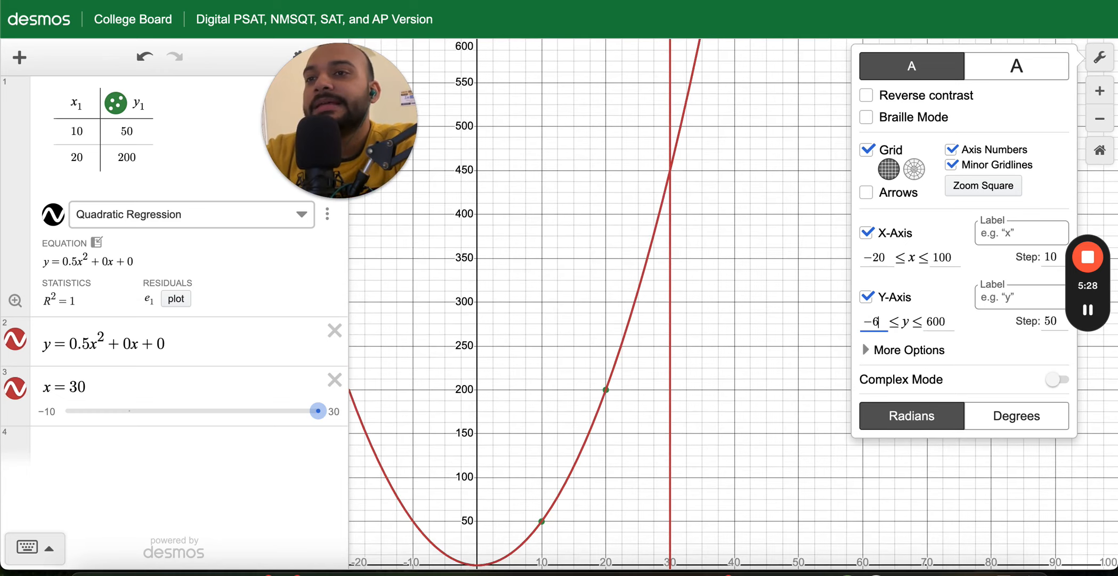
pyautogui.press('BackSpace')
pyautogui.write('20')
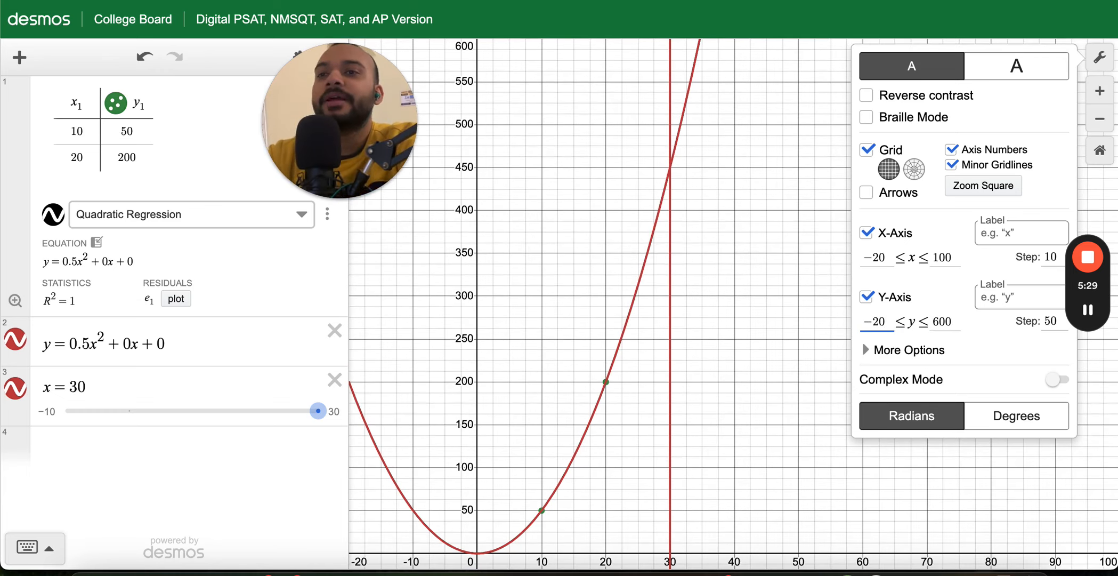
pyautogui.click(717, 368)
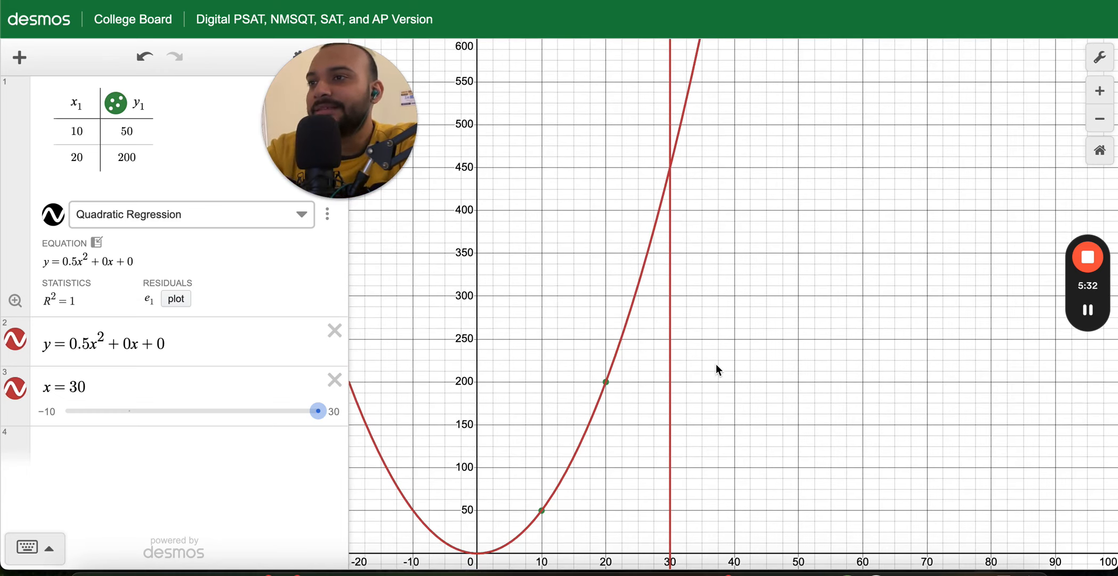
# Check where the x = 30 line meets the parabola, and write and circle 450 below the data points on the question 6 whiteboard.
pyautogui.click(672, 296)
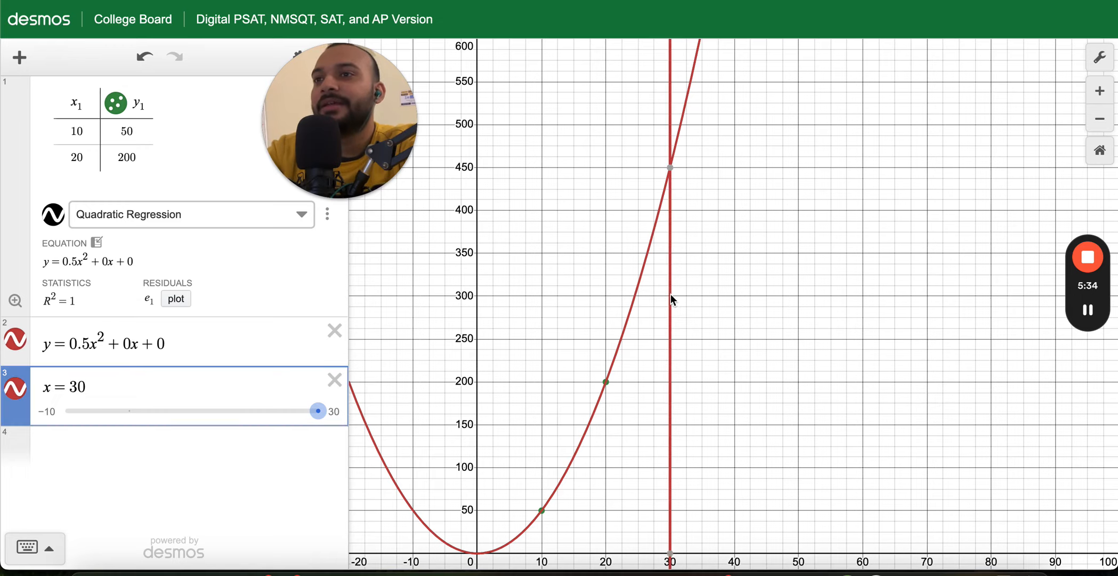
pyautogui.moveTo(671, 171)
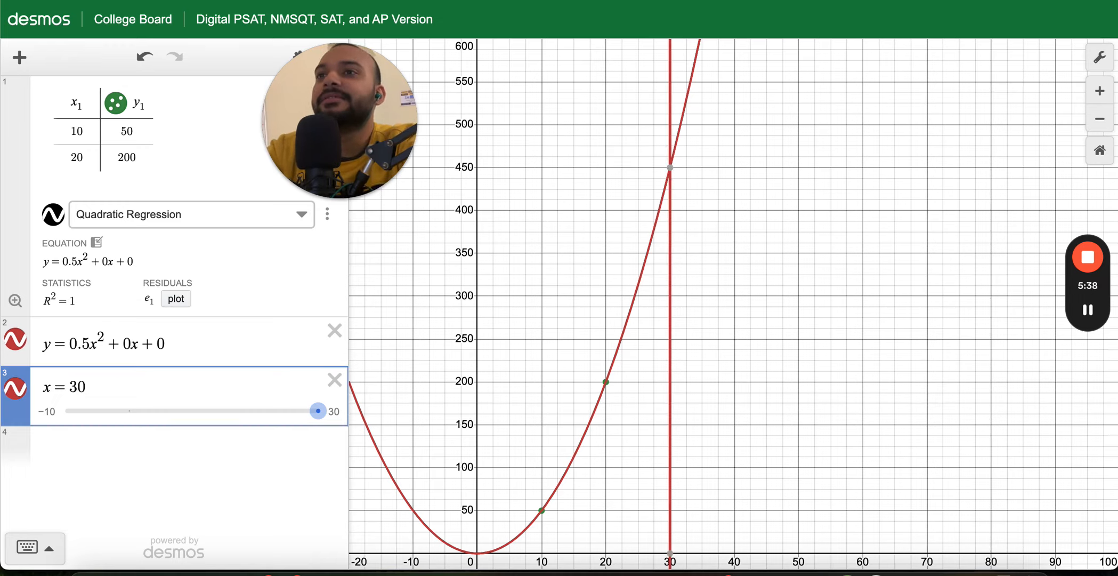
pyautogui.hotkey('ctrl', 'Tab')
pyautogui.moveTo(316, 120); pyautogui.dragTo(931, 157)
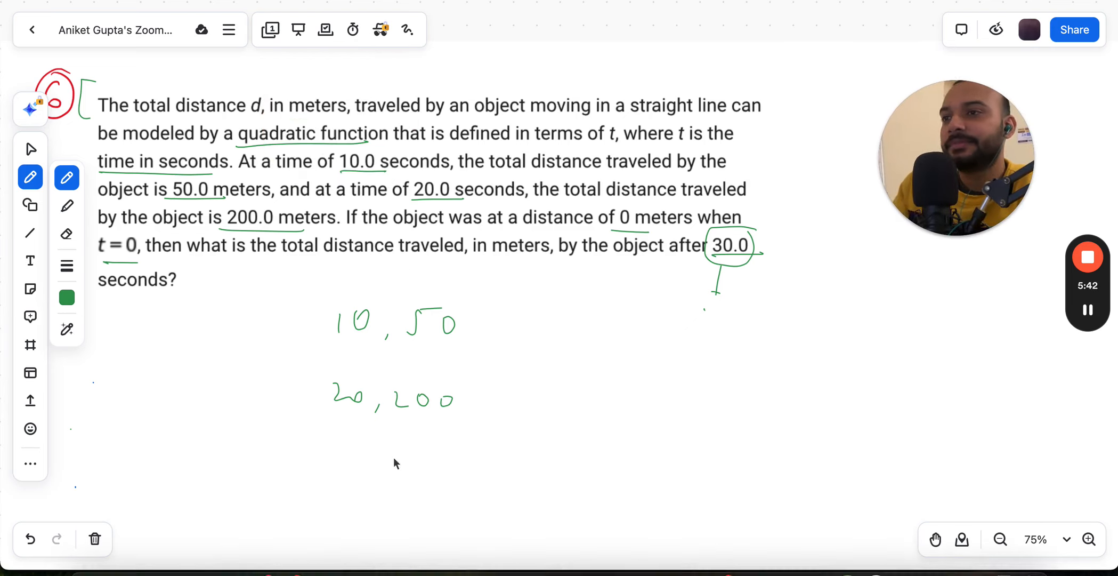
pyautogui.moveTo(381, 433)
pyautogui.mouseDown()
pyautogui.moveTo(417, 468)
pyautogui.moveTo(518, 449)
pyautogui.moveTo(557, 457)
pyautogui.moveTo(491, 473)
pyautogui.mouseUp()
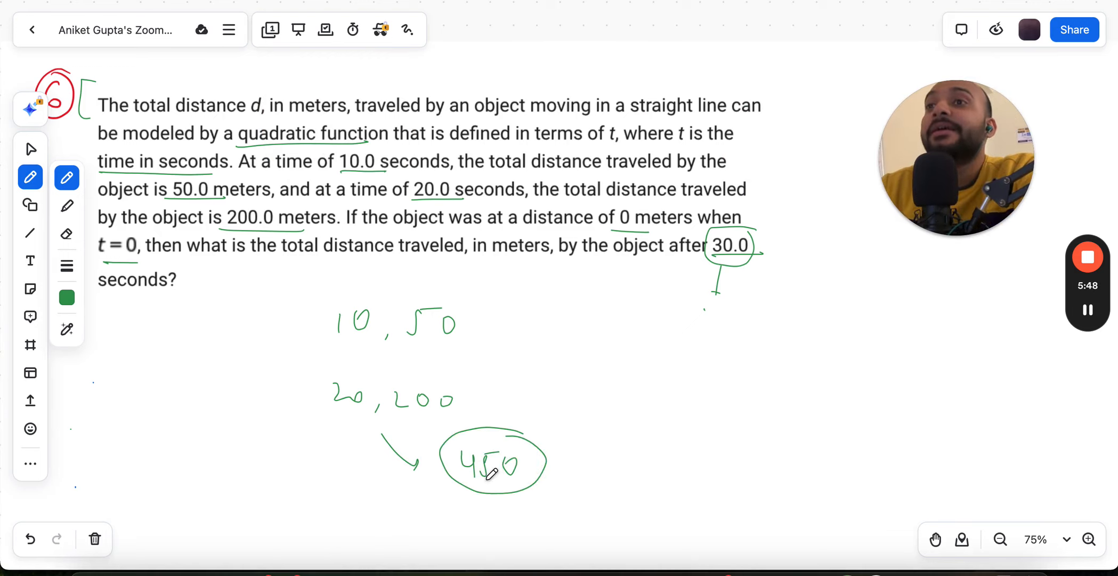
# Return to Desmos and delete x = 30, the quadratic equation and the data table.
pyautogui.hotkey('ctrl', 'Tab')
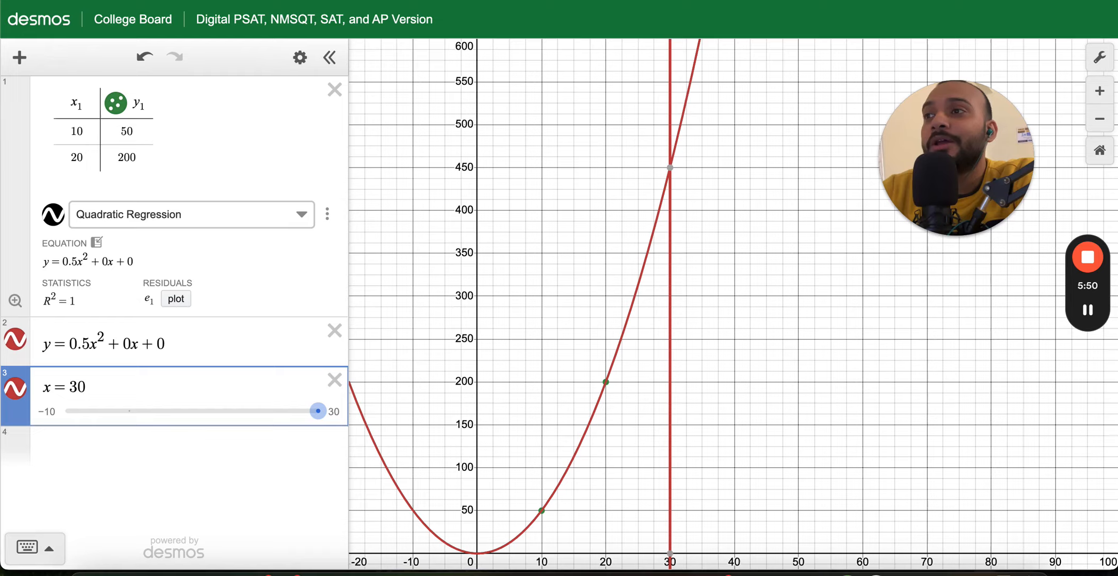
pyautogui.click(337, 379)
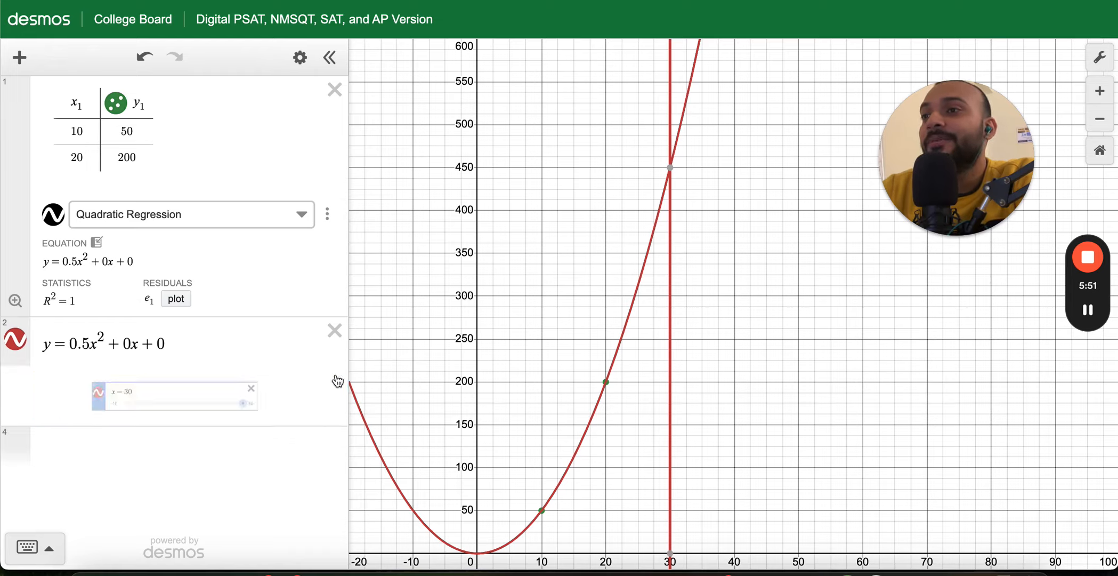
pyautogui.click(335, 331)
pyautogui.click(334, 89)
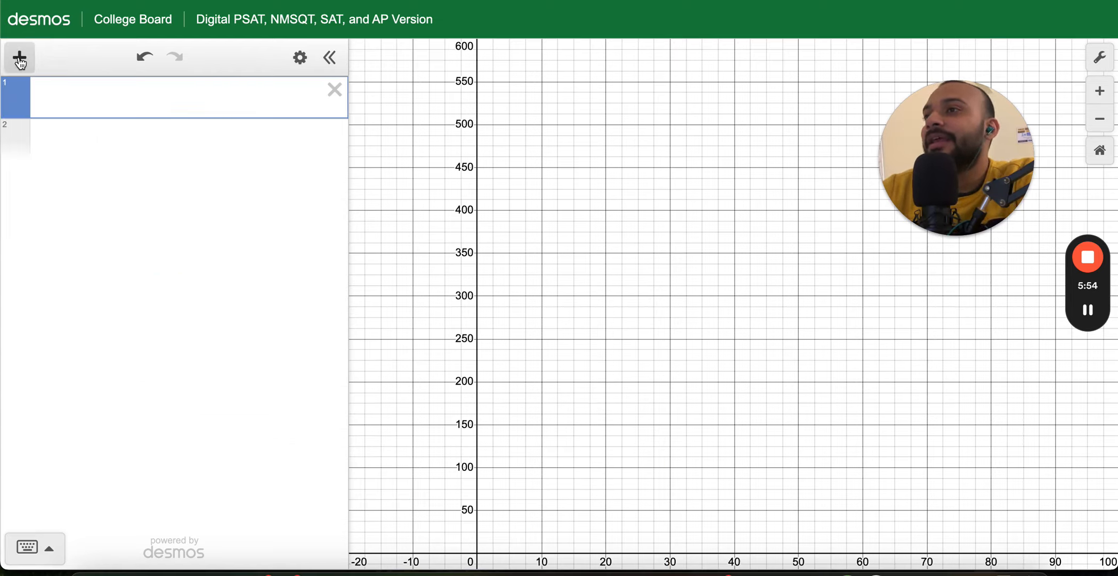
# Insert a new table with the points (2, 12) and (5, 23).
pyautogui.click(20, 57)
pyautogui.click(52, 135)
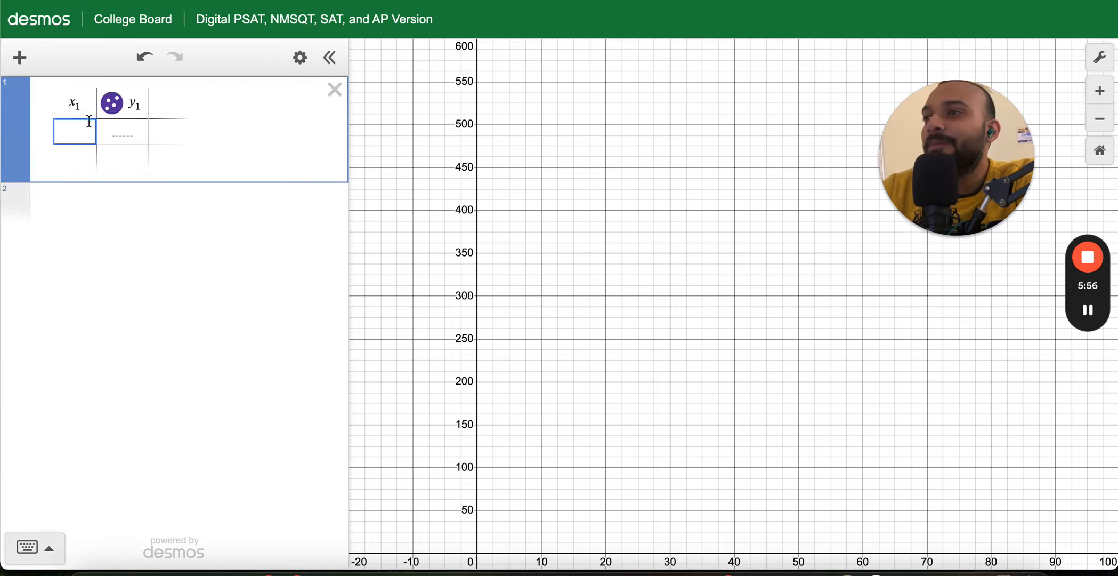
pyautogui.write('2')
pyautogui.press('Tab')
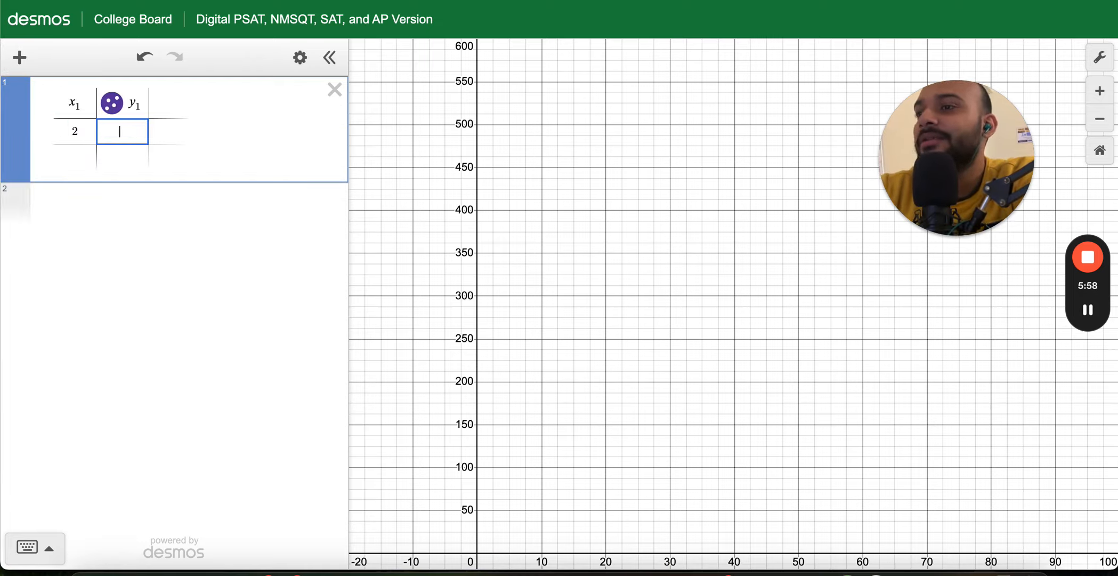
pyautogui.write('12')
pyautogui.press('Return')
pyautogui.write('5')
pyautogui.press('Tab')
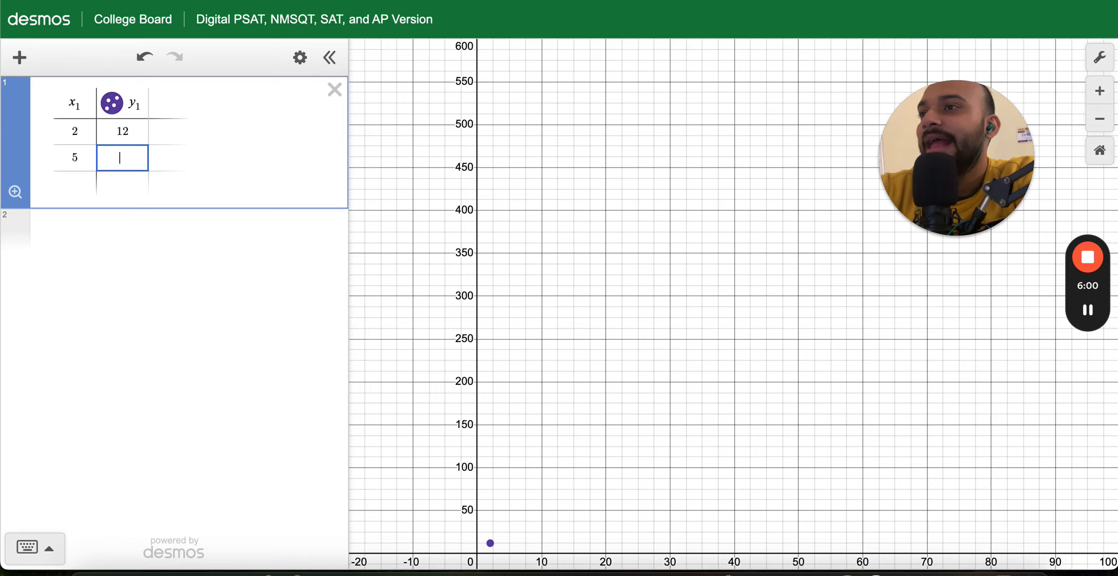
pyautogui.write('23')
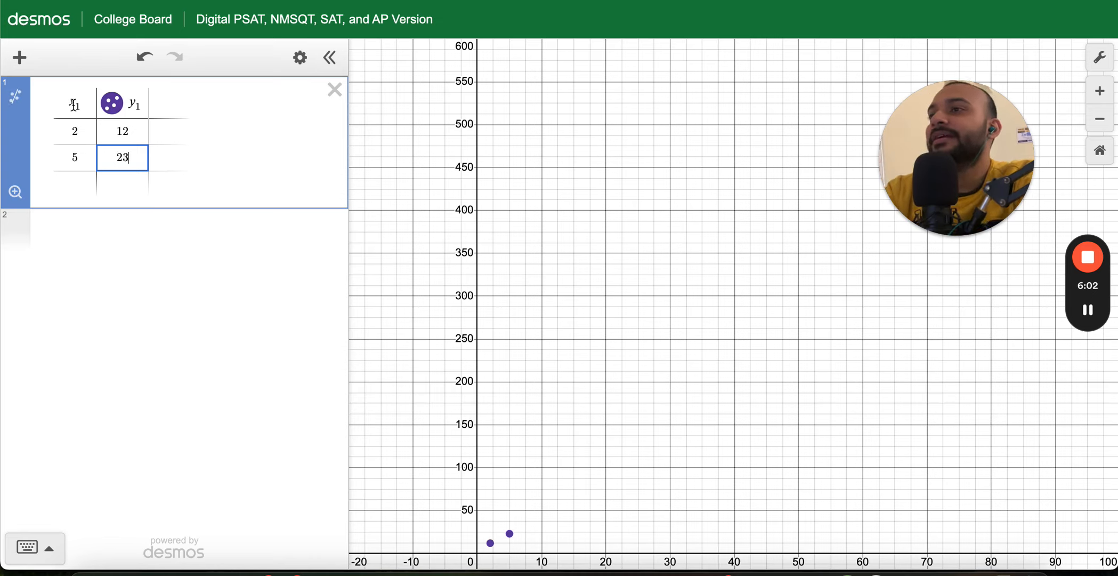
# Export an exponential regression of the two table points to its own expression line and delete the table.
pyautogui.click(16, 97)
pyautogui.click(184, 216)
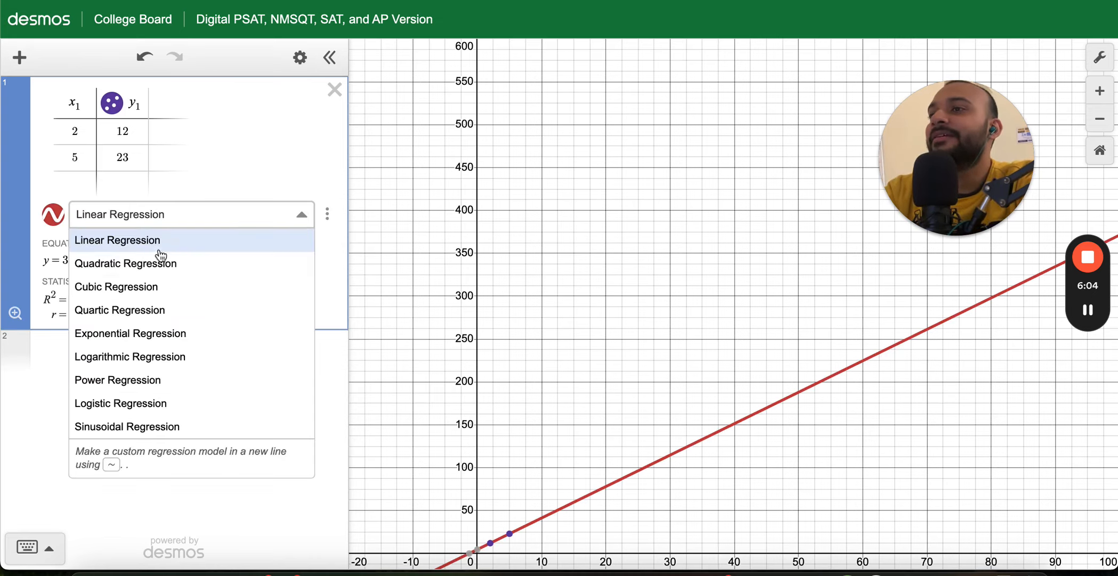
pyautogui.click(169, 335)
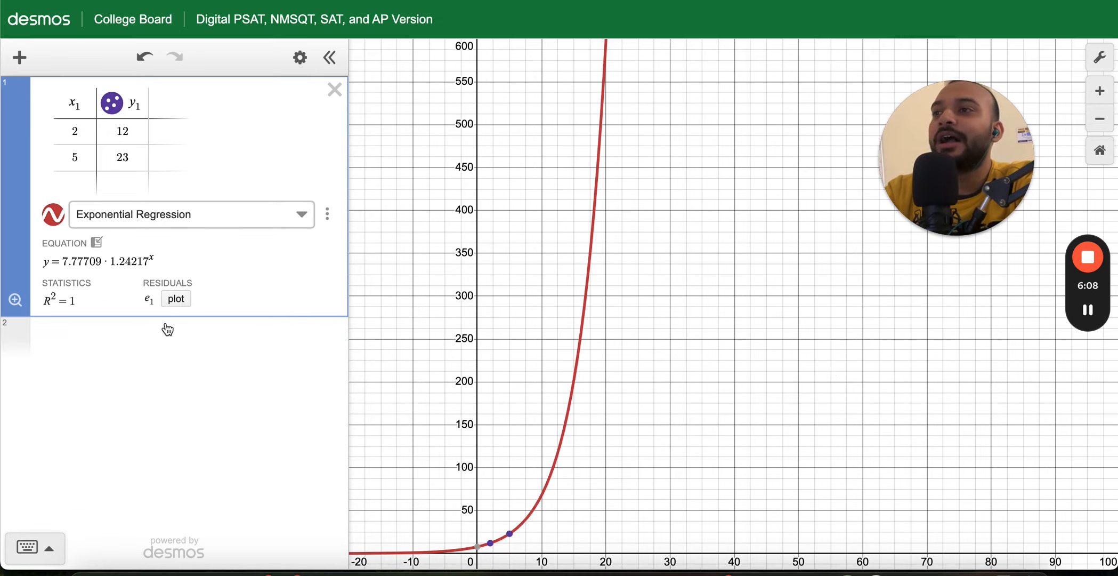
pyautogui.click(96, 243)
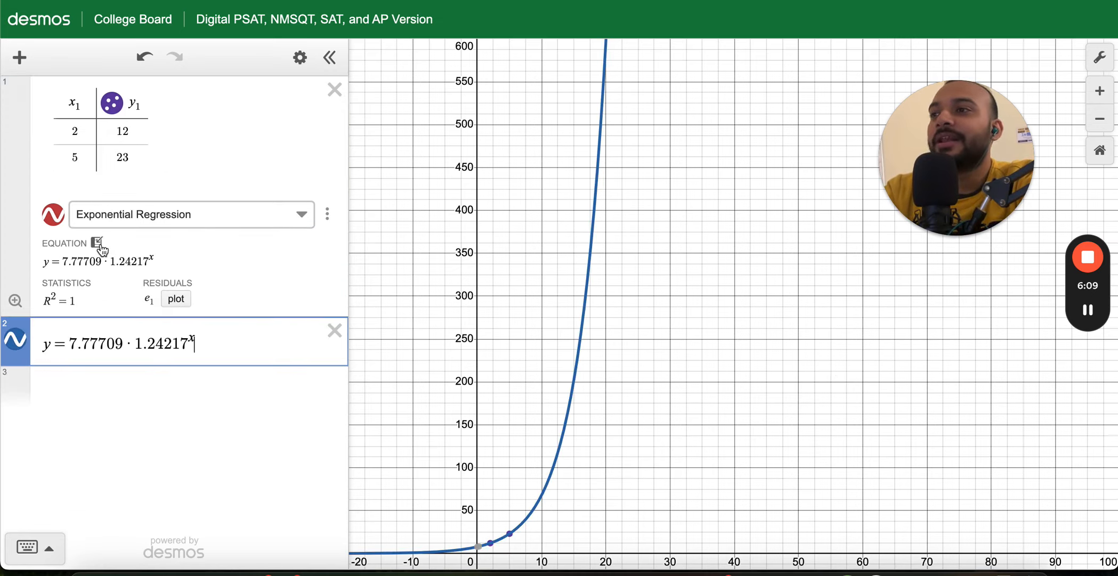
pyautogui.click(335, 90)
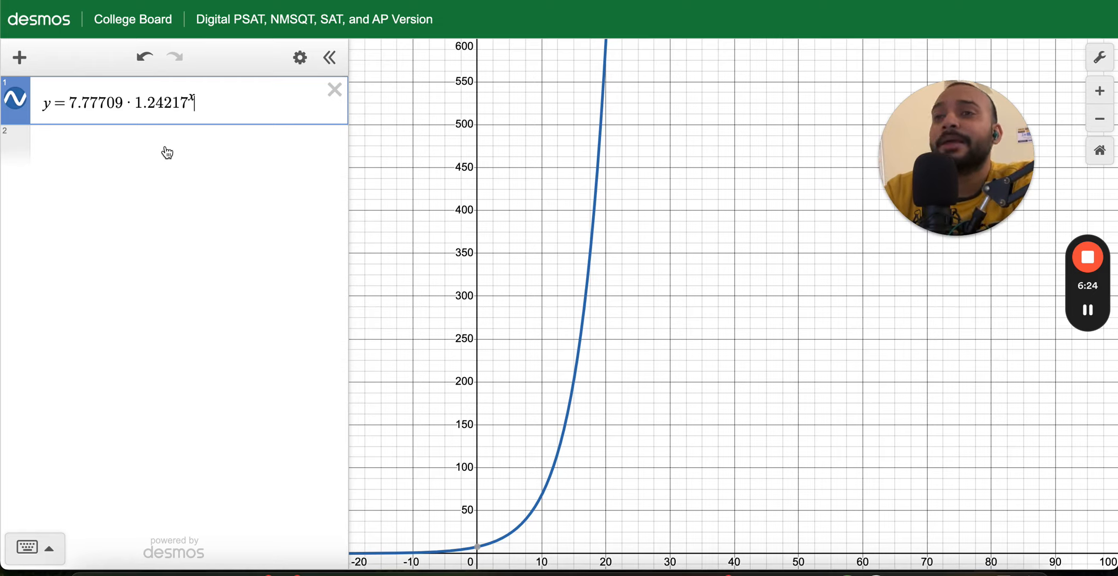
pyautogui.moveTo(1090, 261)
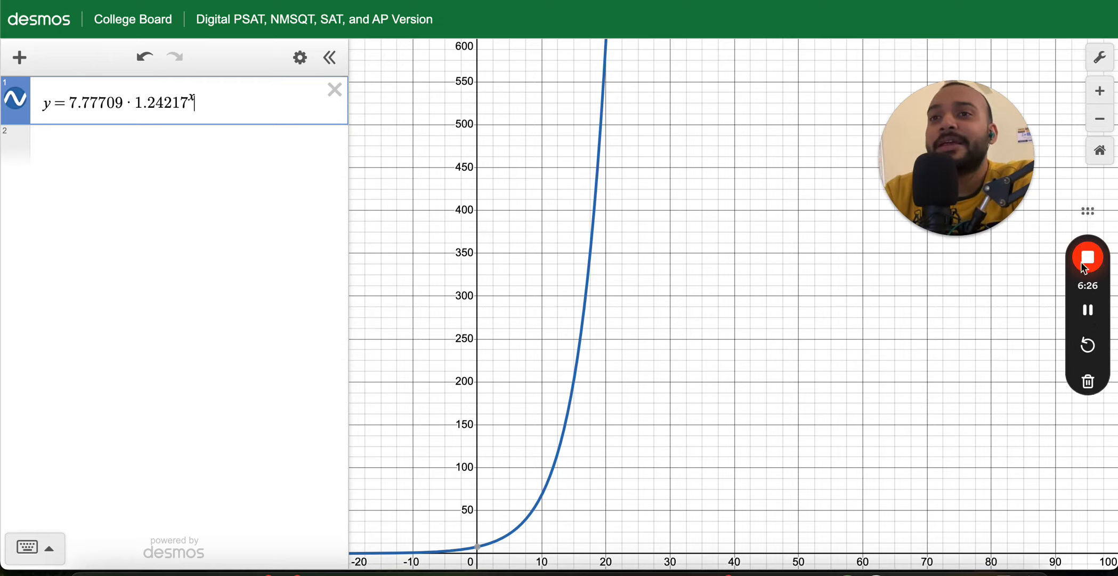